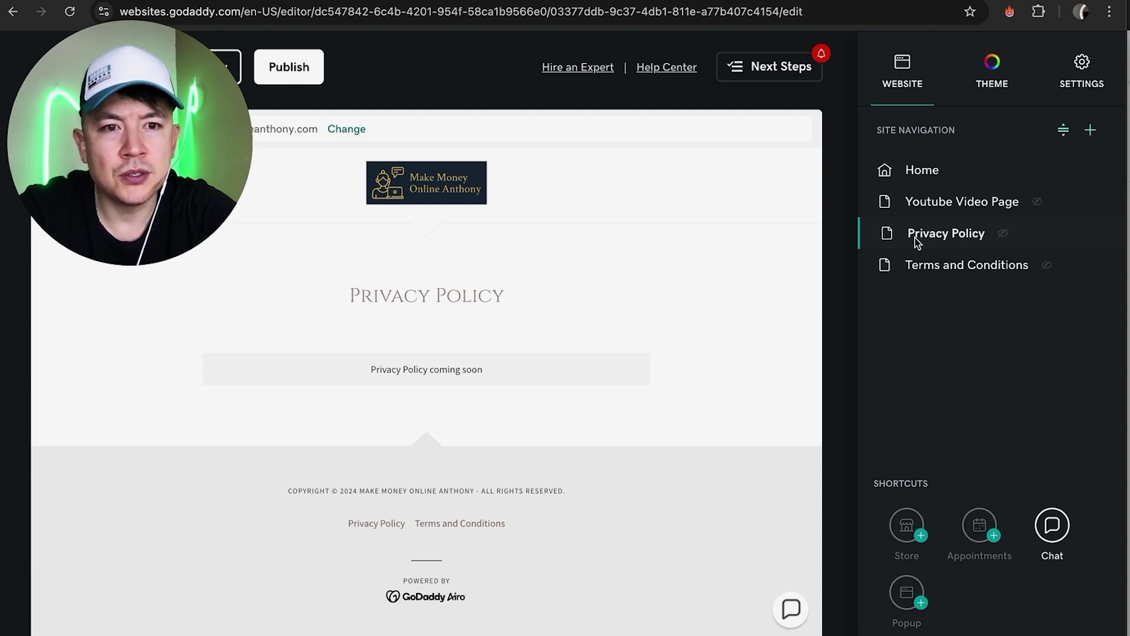
Open the Privacy Policy page and select its 'Privacy Policy coming soon' section to show its settings
{"action": "left_click", "coordinate": [916, 239]}
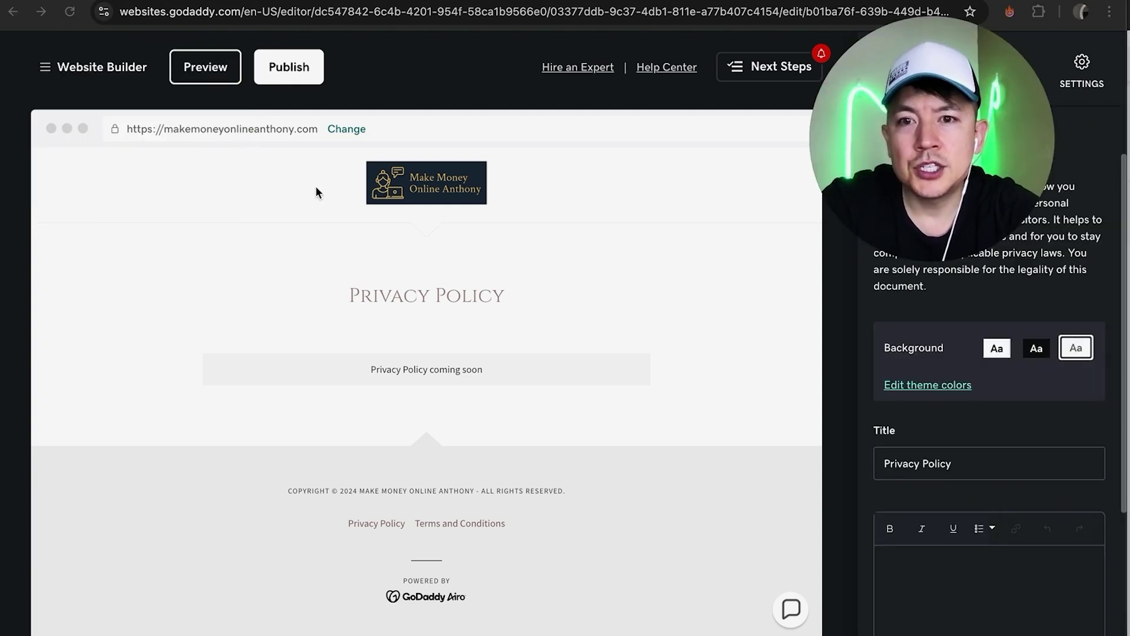
{"action": "left_click", "coordinate": [329, 284]}
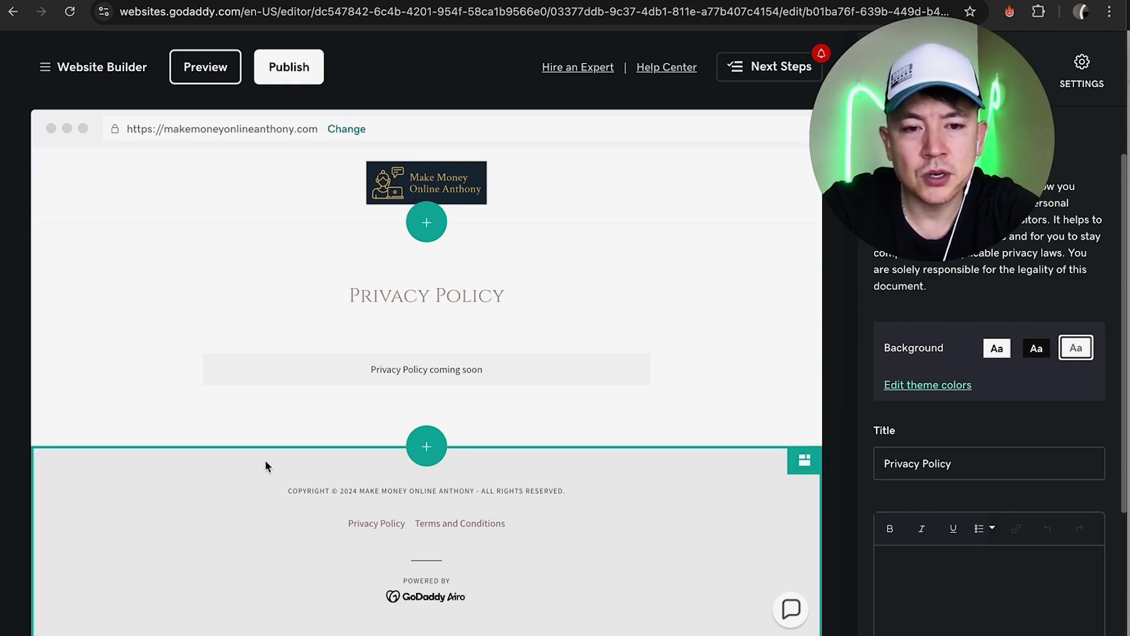
{"action": "left_click", "coordinate": [802, 462]}
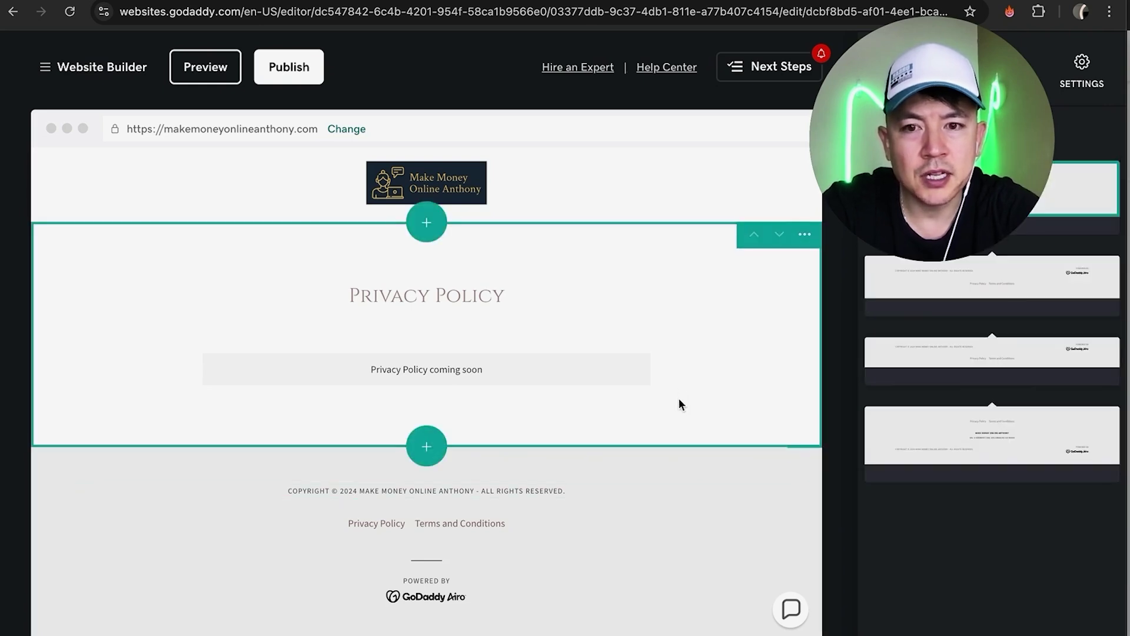
{"action": "left_click", "coordinate": [651, 404]}
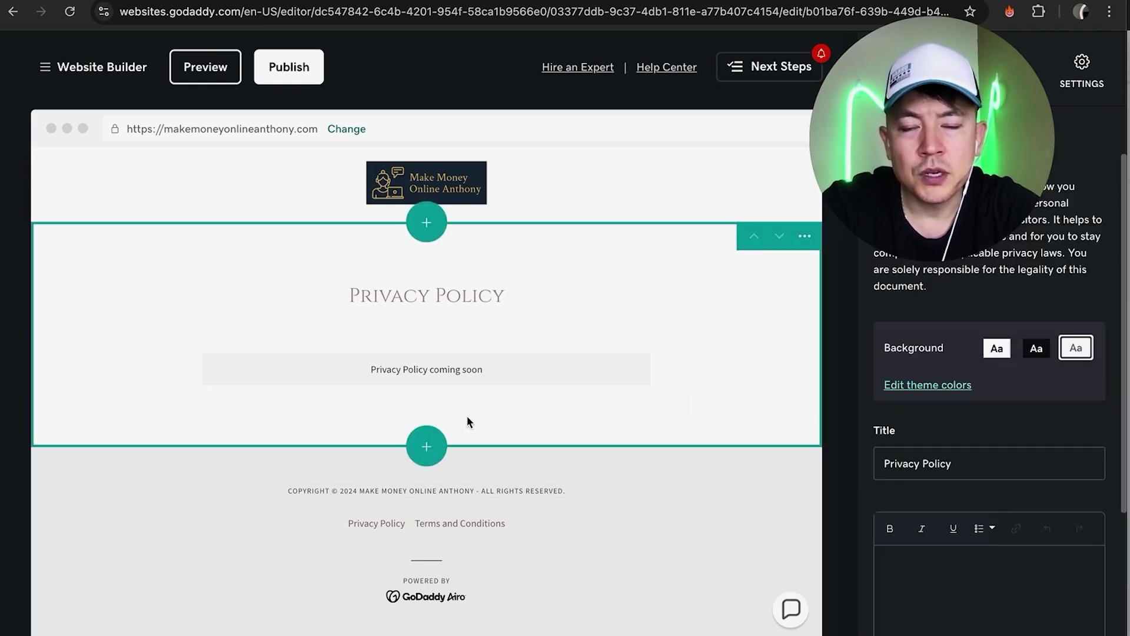
Add a new section below Privacy Policy, choosing Image Gallery then Photo Gallery
{"action": "left_click", "coordinate": [452, 448]}
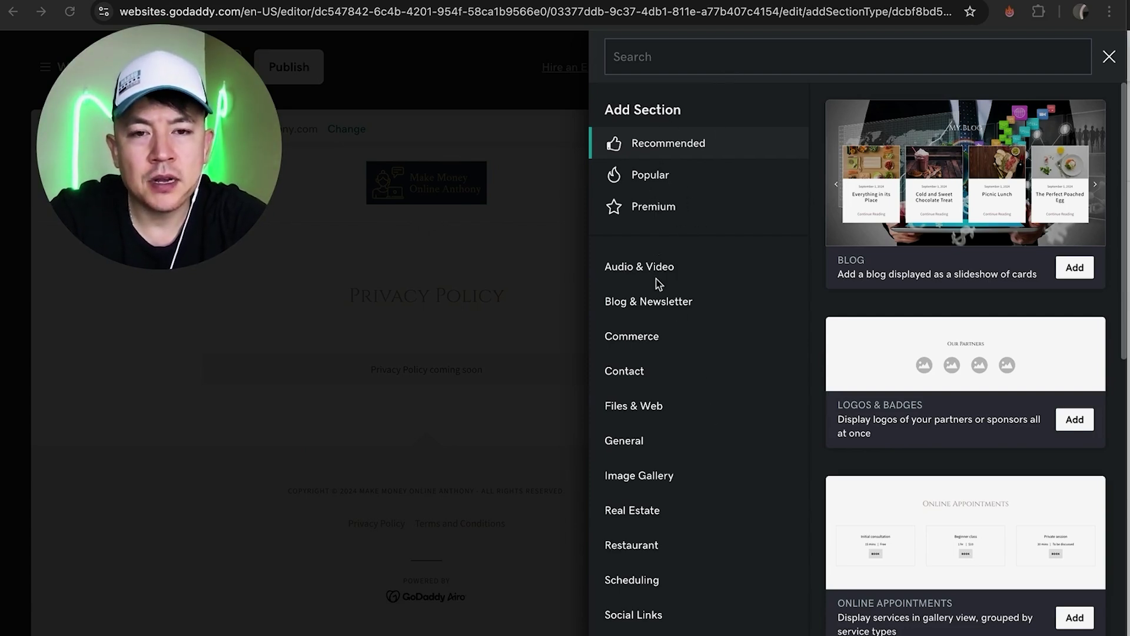
{"action": "left_click", "coordinate": [655, 477]}
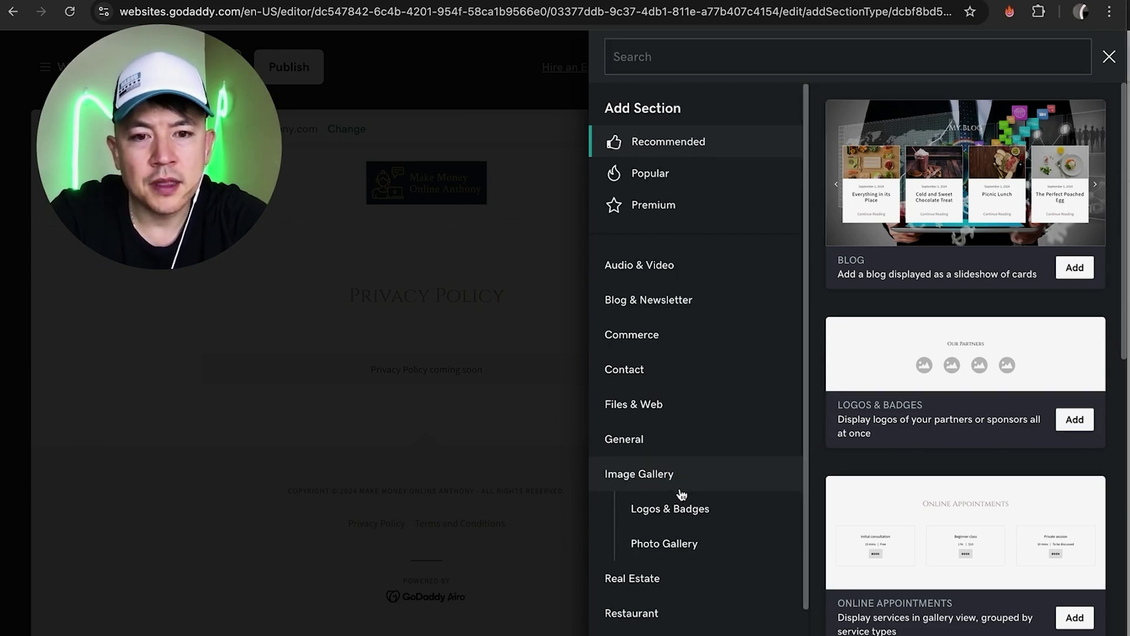
{"action": "scroll", "coordinate": [677, 494], "scroll_direction": "down", "scroll_amount": 1}
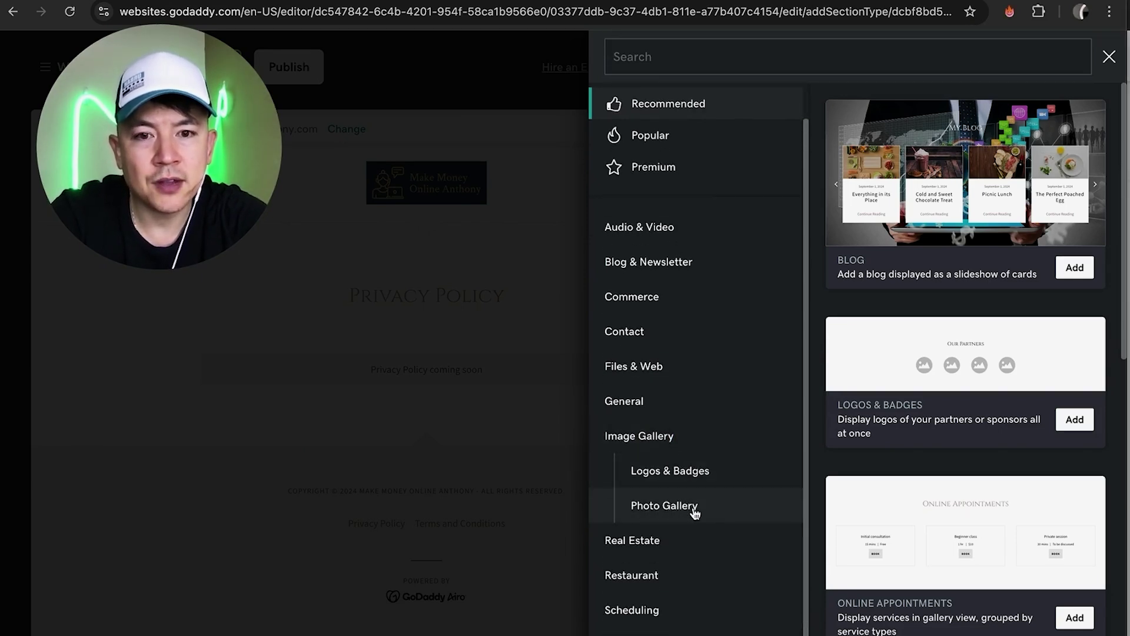
{"action": "left_click", "coordinate": [694, 510]}
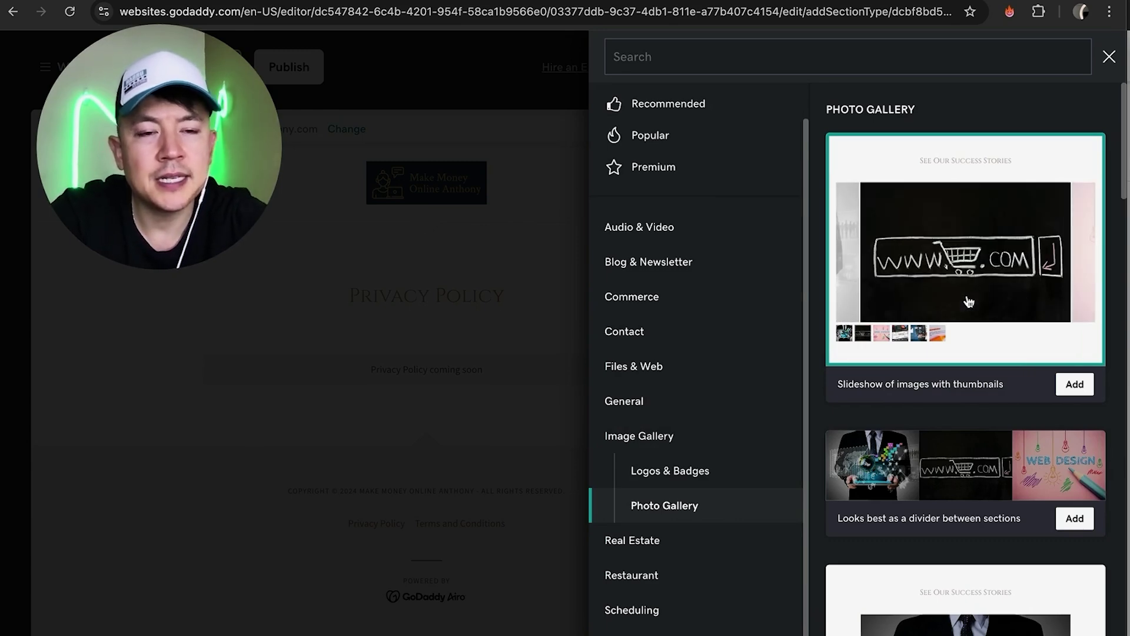
Browse the Photo Gallery layout cards, such as the slideshow with thumbnails
{"action": "scroll", "coordinate": [969, 303], "scroll_direction": "down", "scroll_amount": 3}
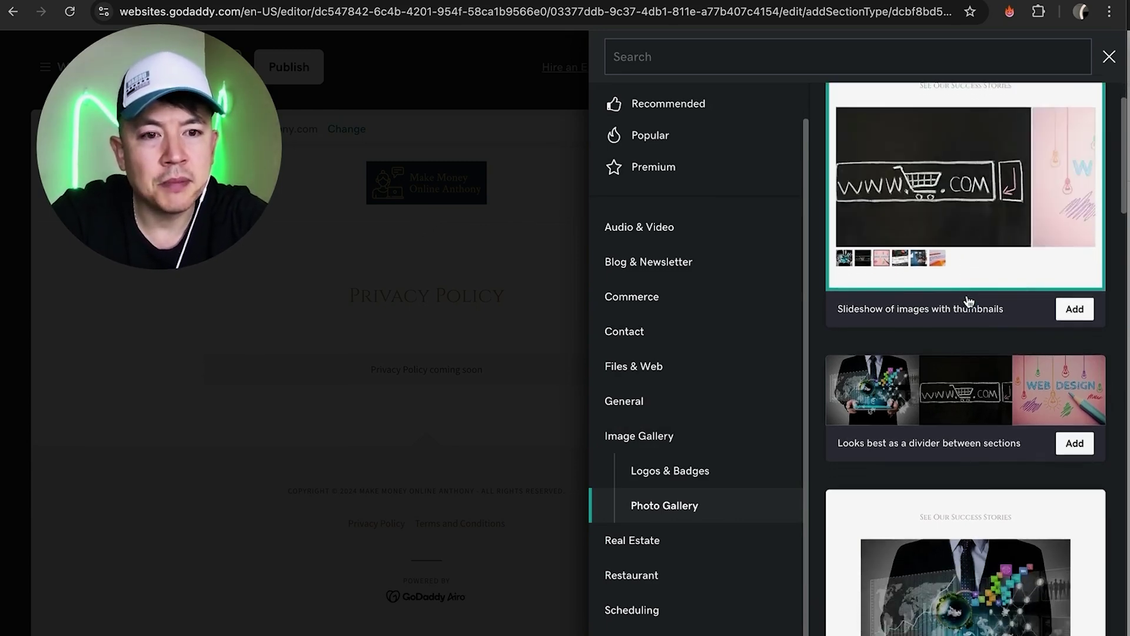
{"action": "scroll", "coordinate": [969, 302], "scroll_direction": "up", "scroll_amount": 2}
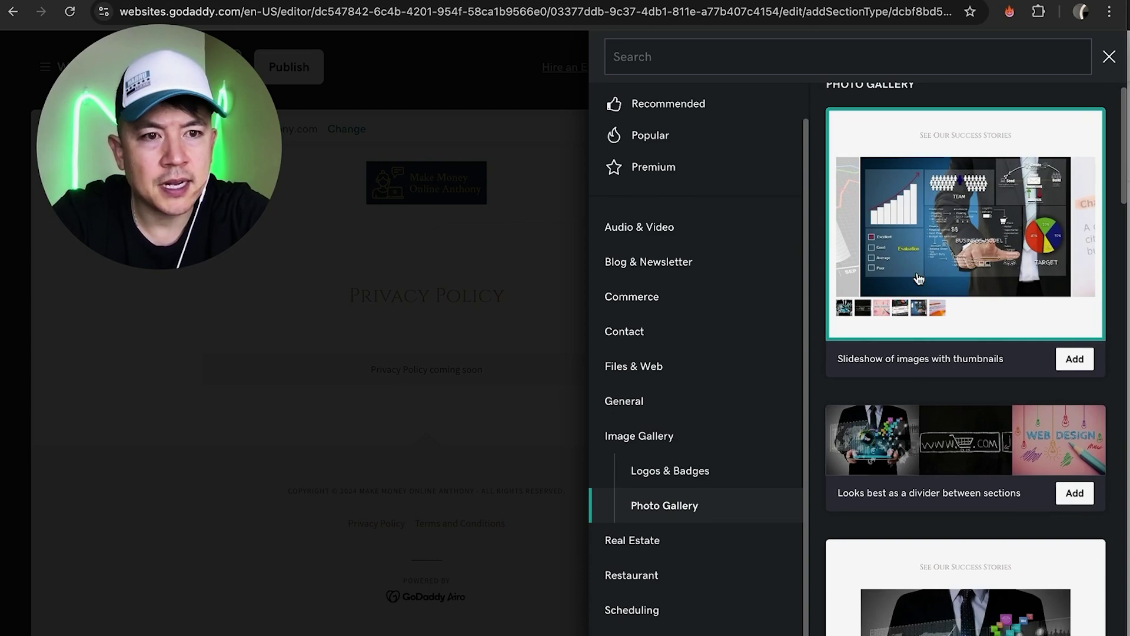
{"action": "scroll", "coordinate": [933, 330], "scroll_direction": "down", "scroll_amount": 3}
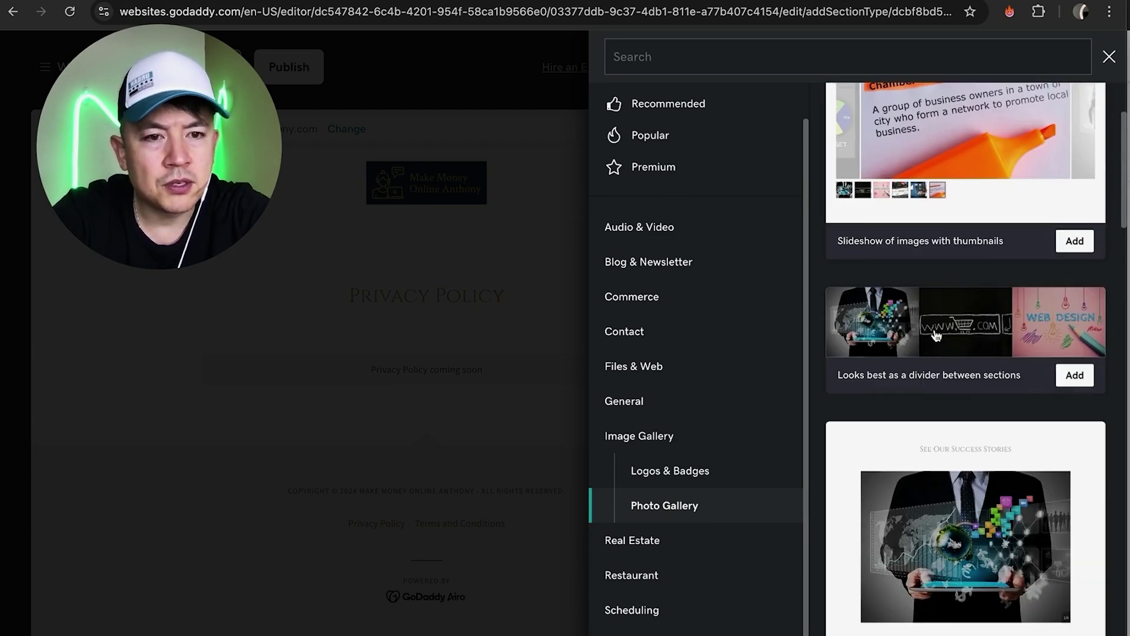
{"action": "scroll", "coordinate": [936, 334], "scroll_direction": "up", "scroll_amount": 3}
{"action": "scroll", "coordinate": [934, 330], "scroll_direction": "down", "scroll_amount": 3}
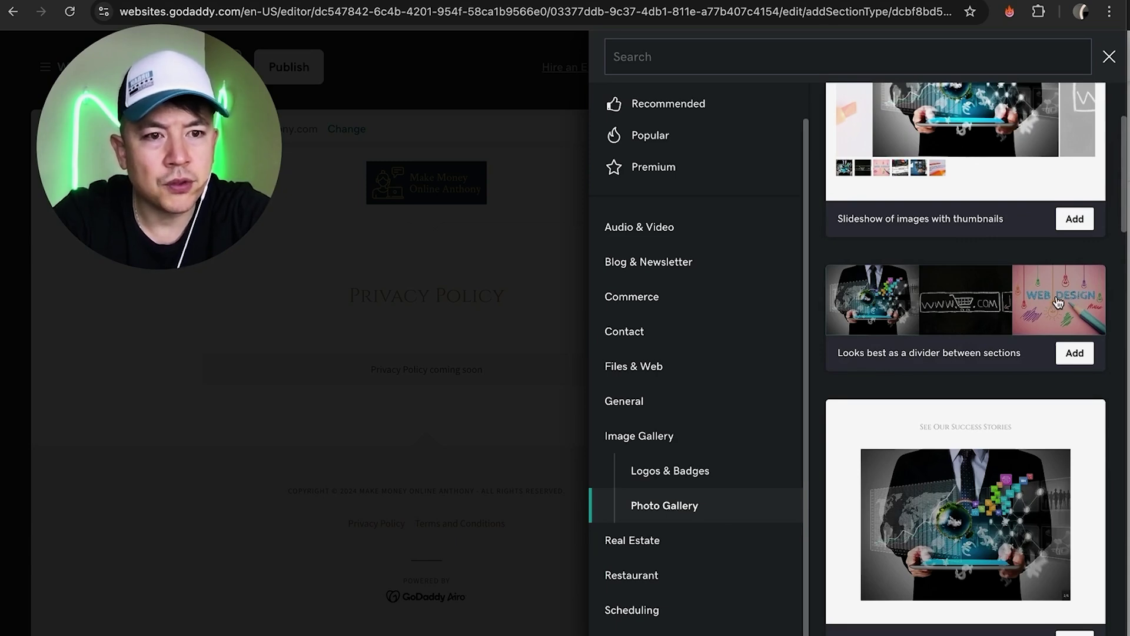
{"action": "scroll", "coordinate": [1027, 311], "scroll_direction": "down", "scroll_amount": 7}
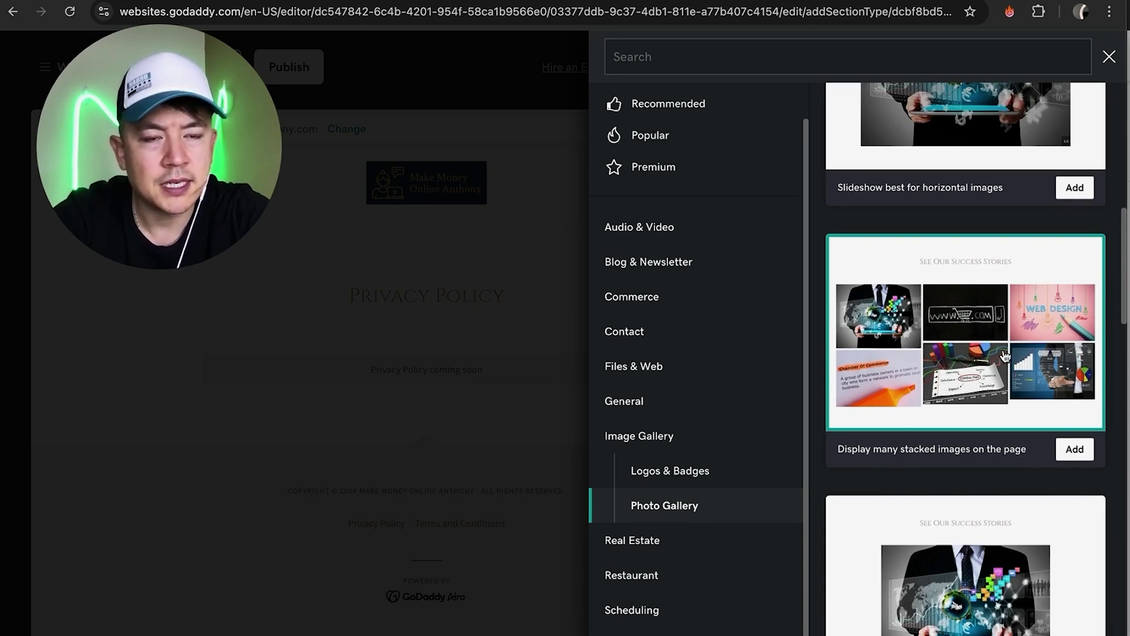
{"action": "scroll", "coordinate": [971, 351], "scroll_direction": "down", "scroll_amount": 10}
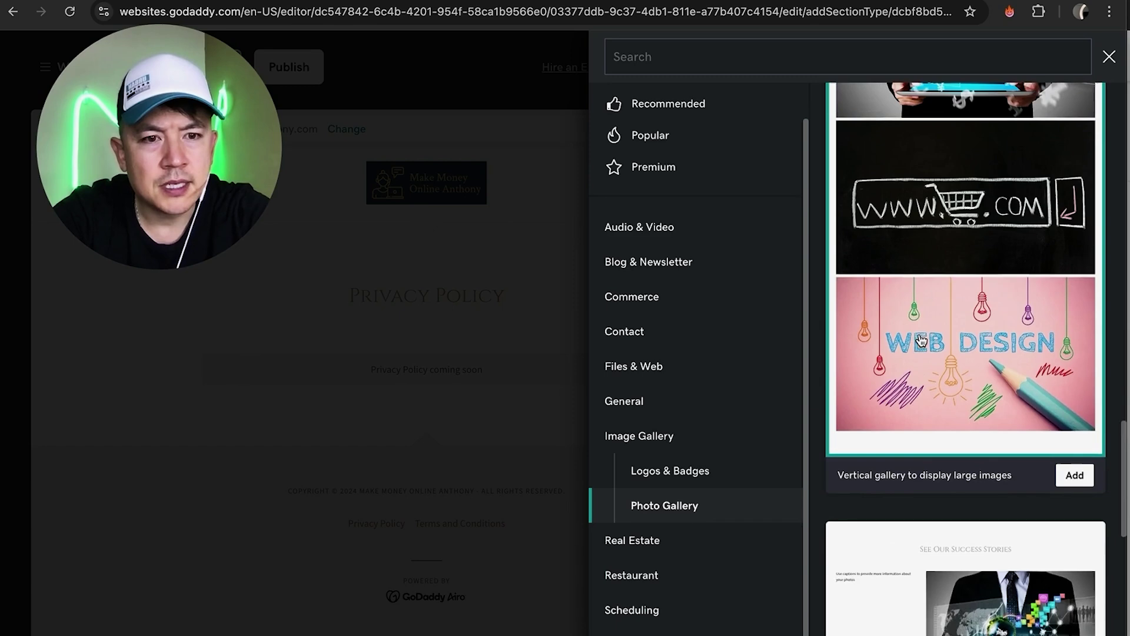
{"action": "scroll", "coordinate": [922, 341], "scroll_direction": "up", "scroll_amount": 3}
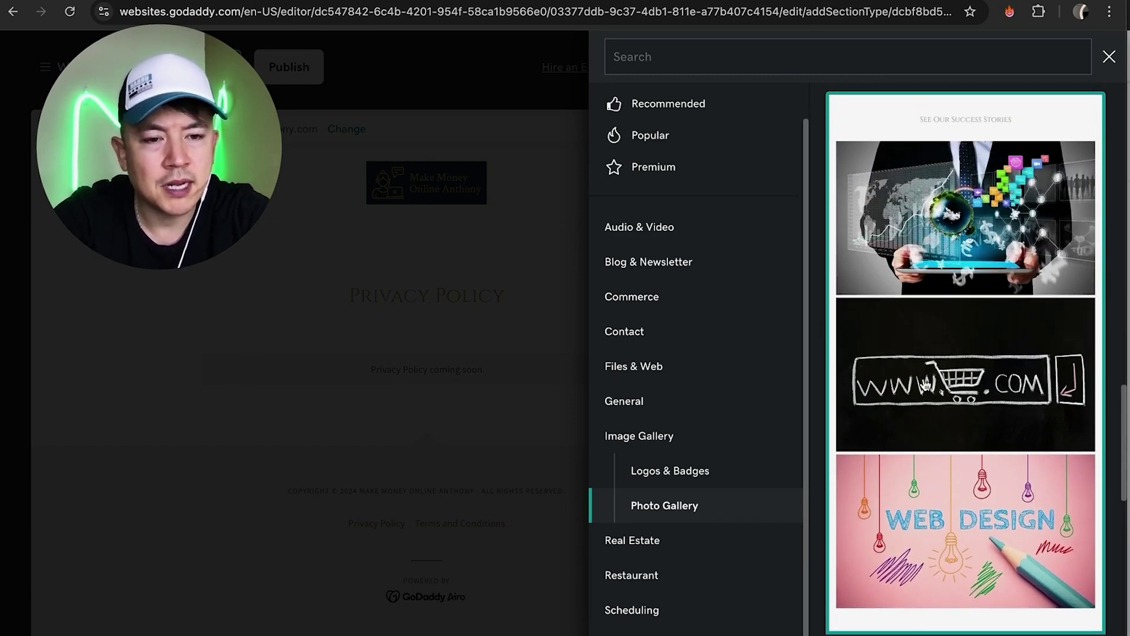
{"action": "scroll", "coordinate": [921, 324], "scroll_direction": "down", "scroll_amount": 10}
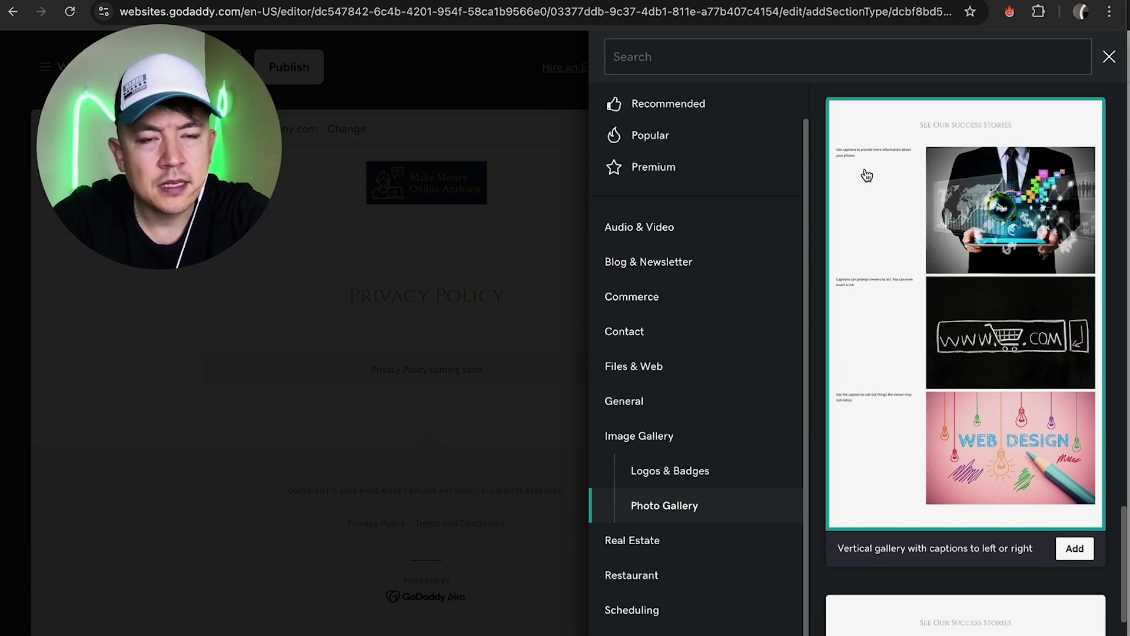
{"action": "scroll", "coordinate": [905, 406], "scroll_direction": "down", "scroll_amount": 3}
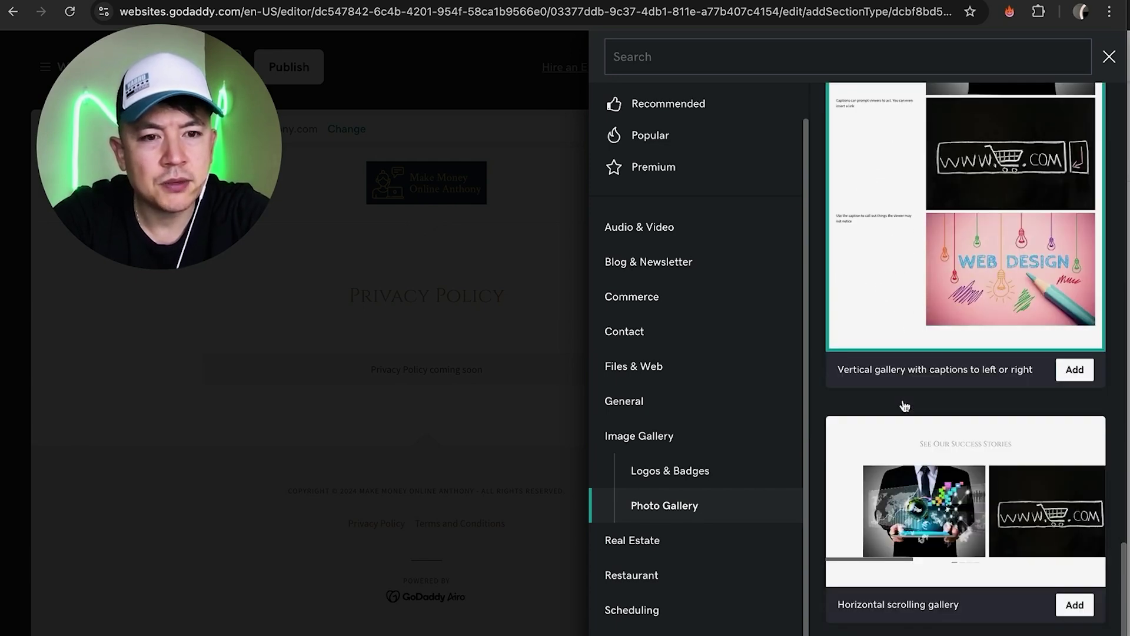
{"action": "scroll", "coordinate": [905, 407], "scroll_direction": "up", "scroll_amount": 8}
{"action": "scroll", "coordinate": [905, 405], "scroll_direction": "up", "scroll_amount": 15}
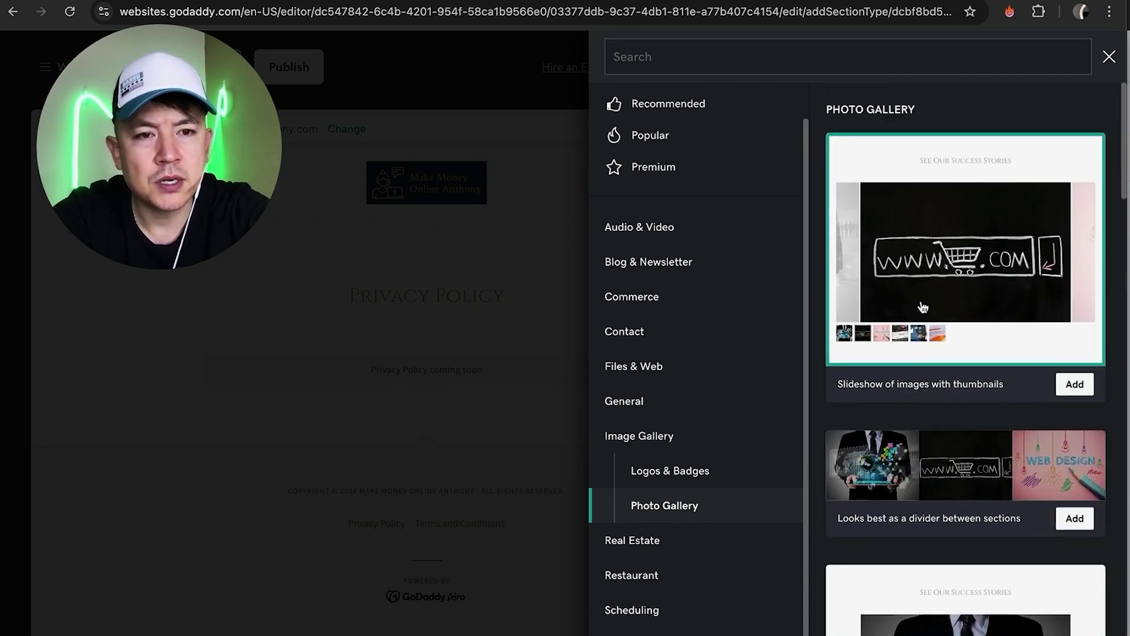
Add the 'Slideshow of images with thumbnails' gallery, jump to the Web Design slide and select it
{"action": "left_click", "coordinate": [953, 268]}
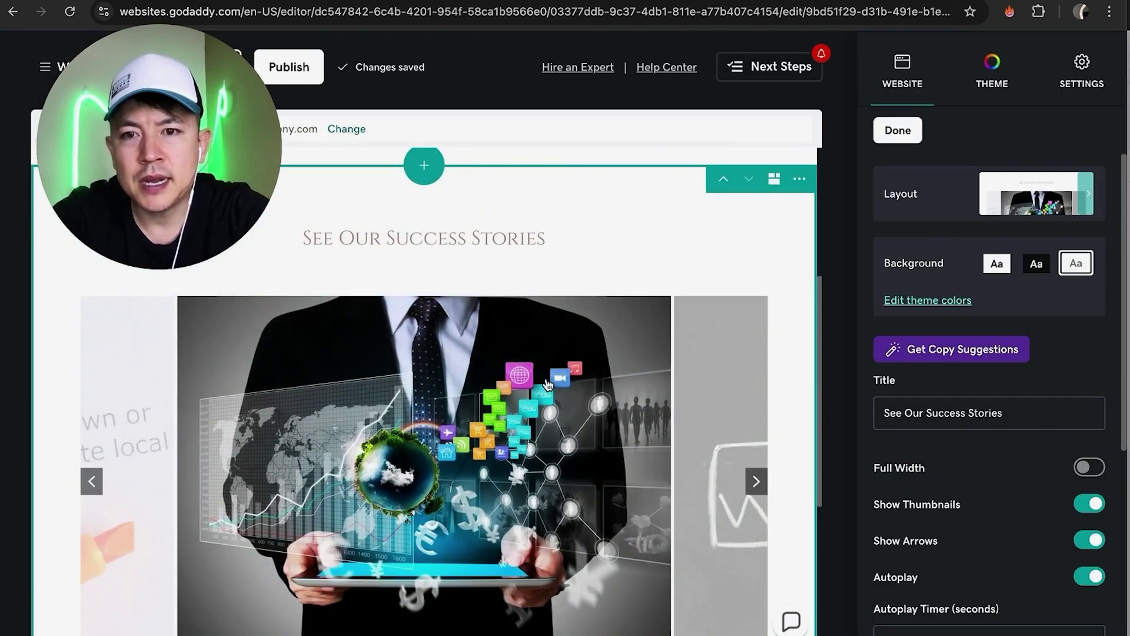
{"action": "scroll", "coordinate": [548, 382], "scroll_direction": "down", "scroll_amount": 2}
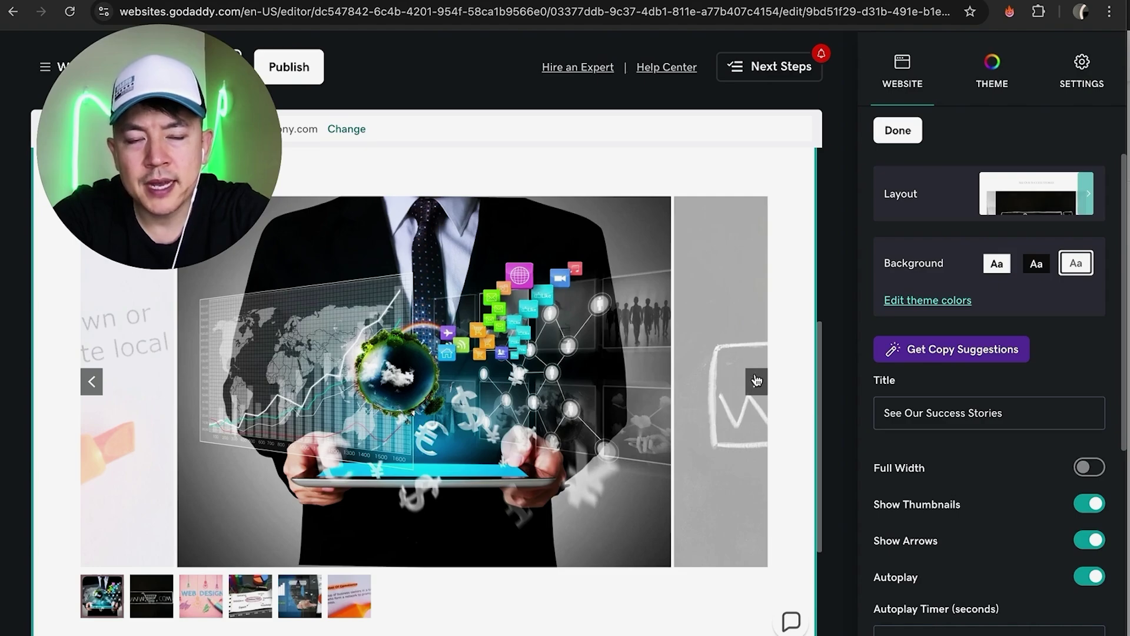
{"action": "left_click", "coordinate": [758, 380]}
{"action": "left_click", "coordinate": [758, 380]}
{"action": "left_click", "coordinate": [757, 382]}
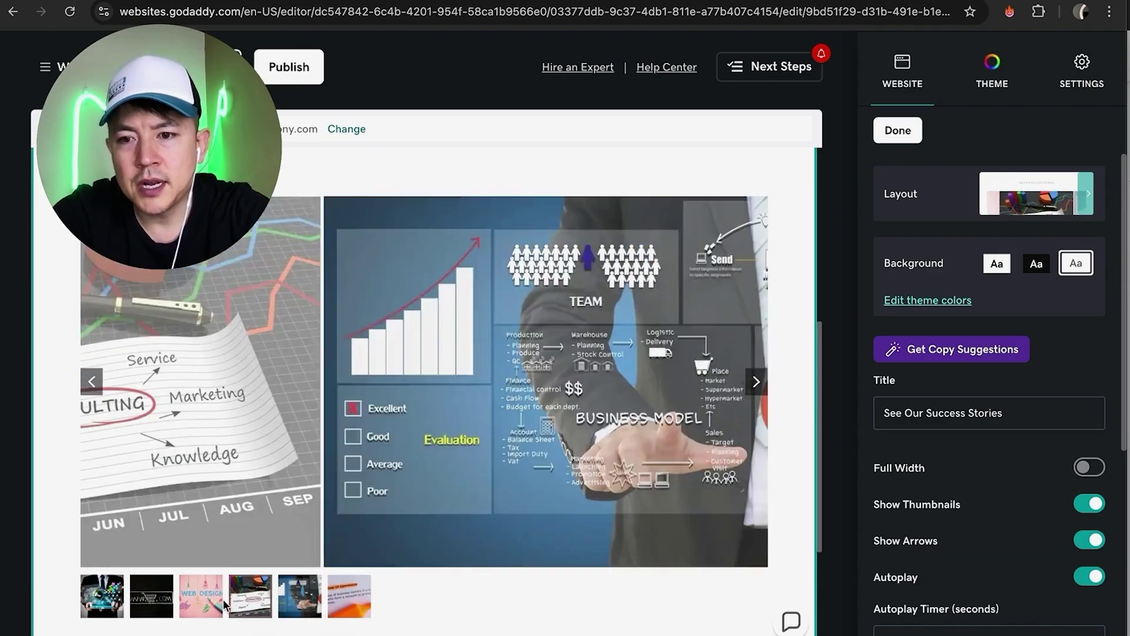
{"action": "left_click", "coordinate": [200, 605]}
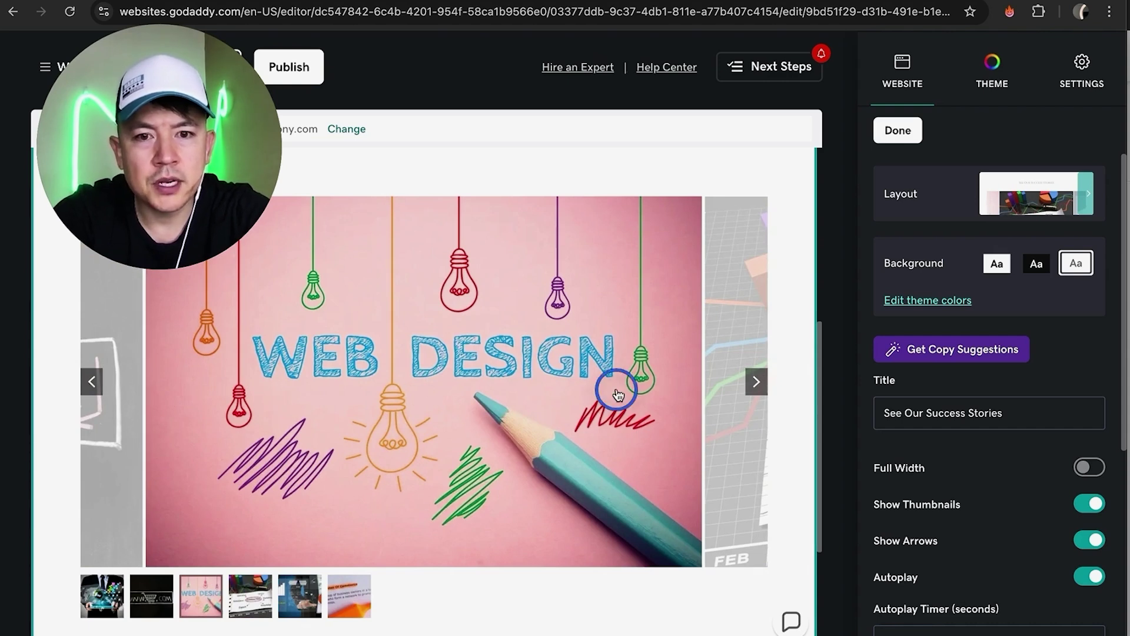
{"action": "left_click", "coordinate": [617, 395]}
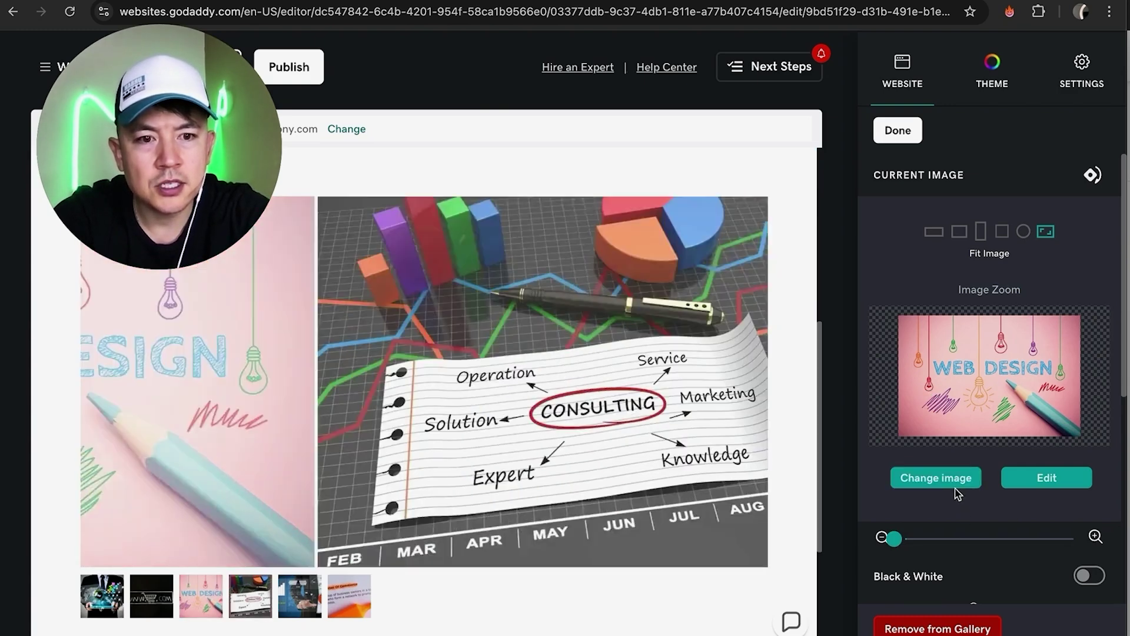
Replace the Web Design image with the uploaded 43,110 calculator photo
{"action": "left_click", "coordinate": [954, 482]}
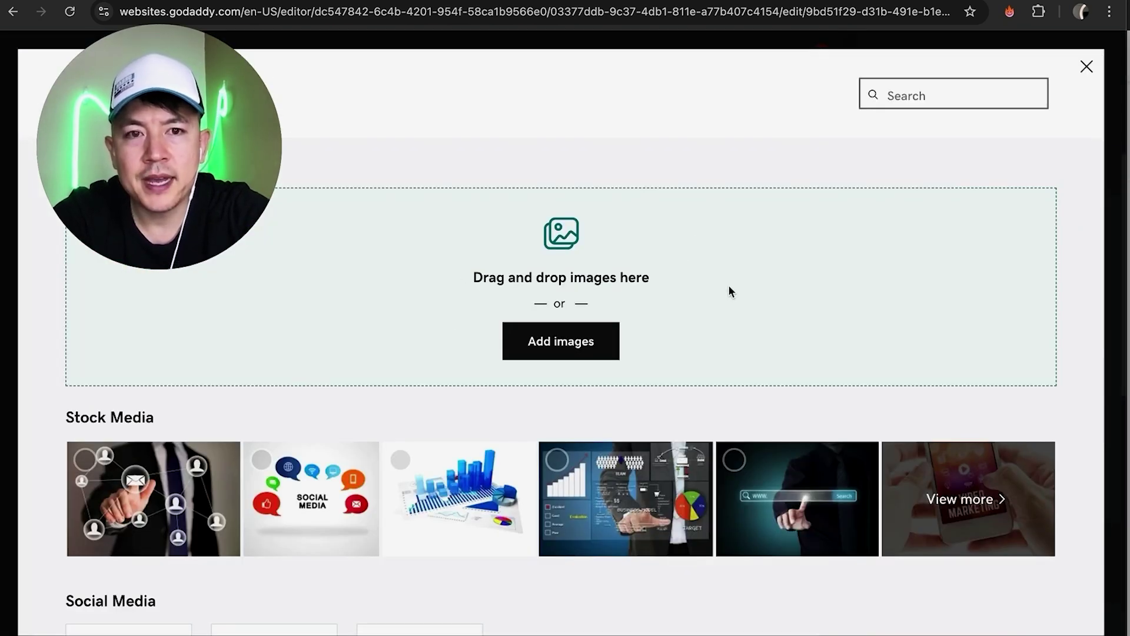
{"action": "left_click", "coordinate": [587, 347]}
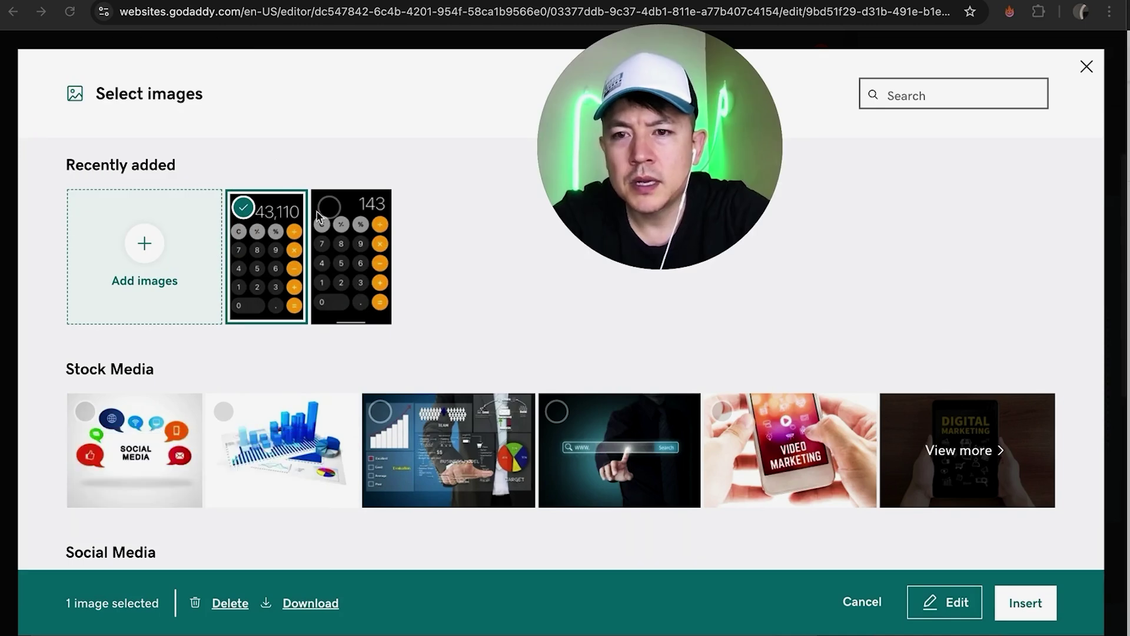
{"action": "left_click", "coordinate": [328, 227]}
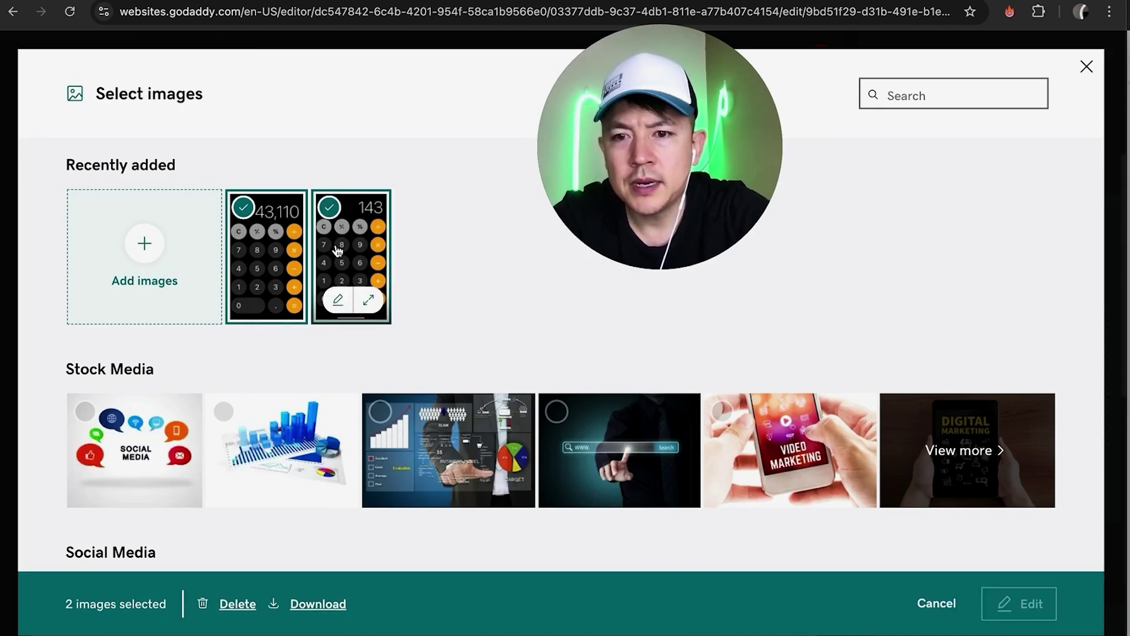
{"action": "left_click", "coordinate": [938, 606]}
{"action": "left_click", "coordinate": [247, 221]}
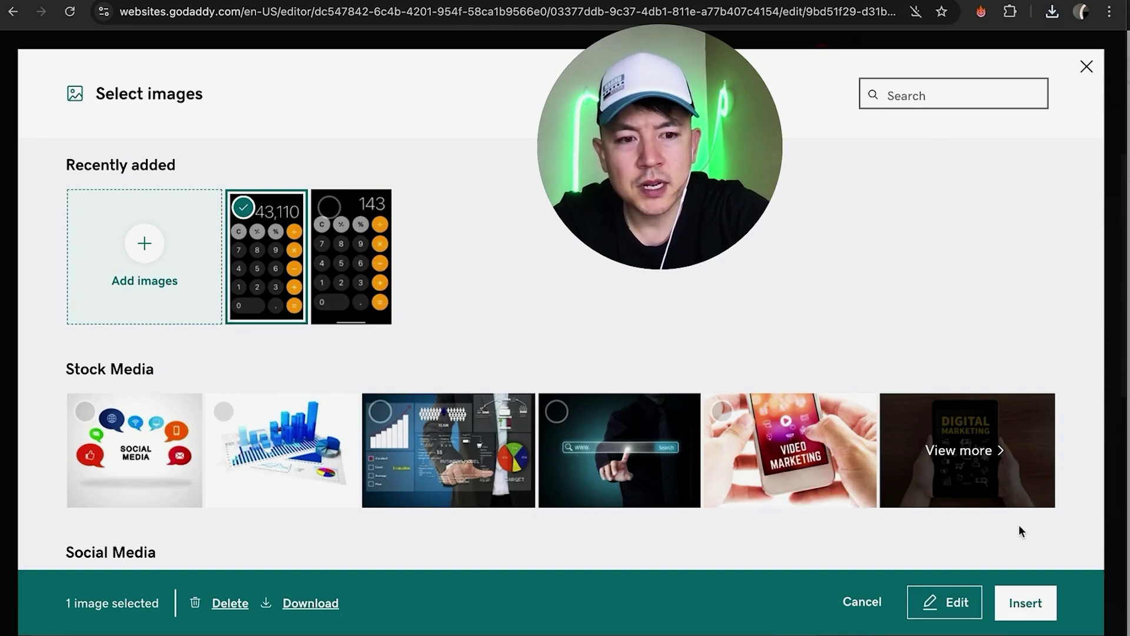
{"action": "left_click", "coordinate": [1025, 603]}
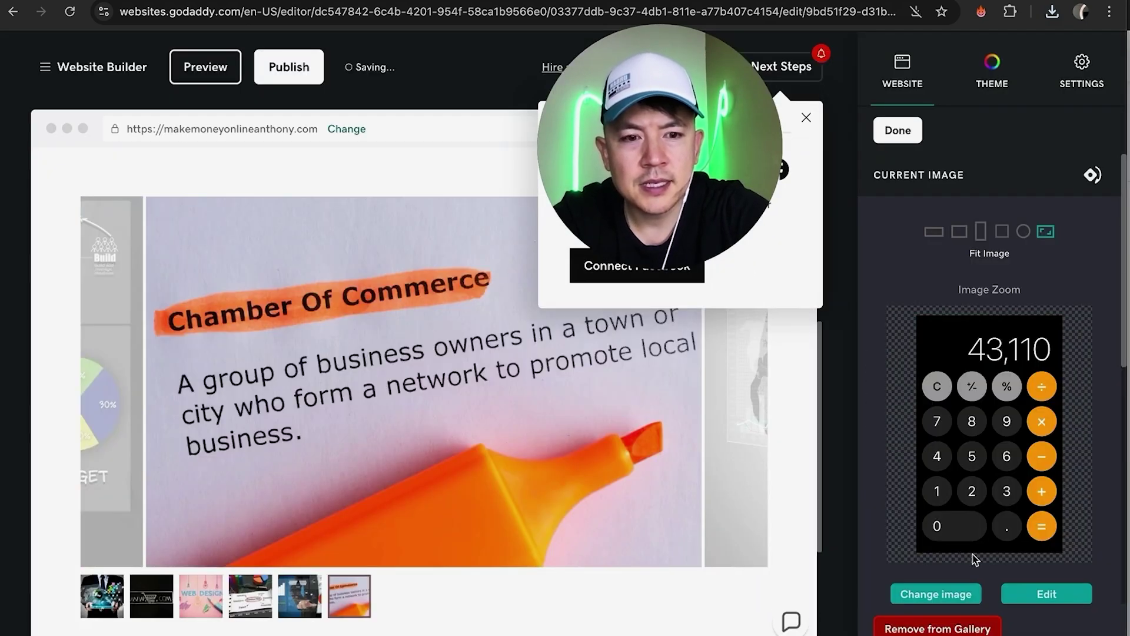
{"action": "left_click", "coordinate": [228, 602]}
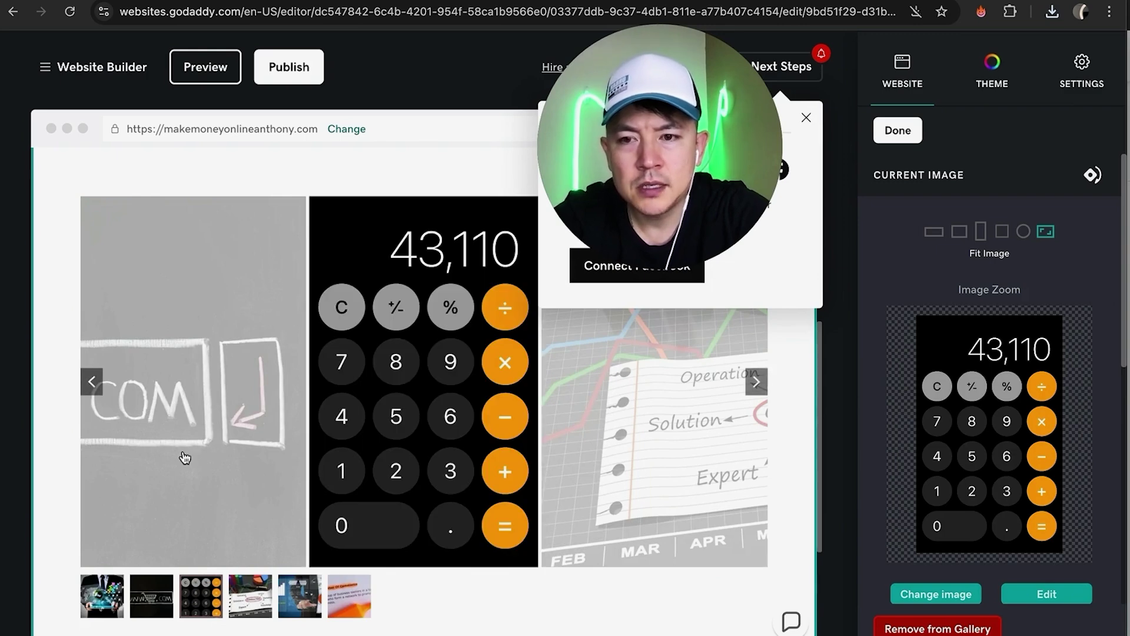
Replace the businessman image with the 143 calculator photo
{"action": "left_click", "coordinate": [122, 599]}
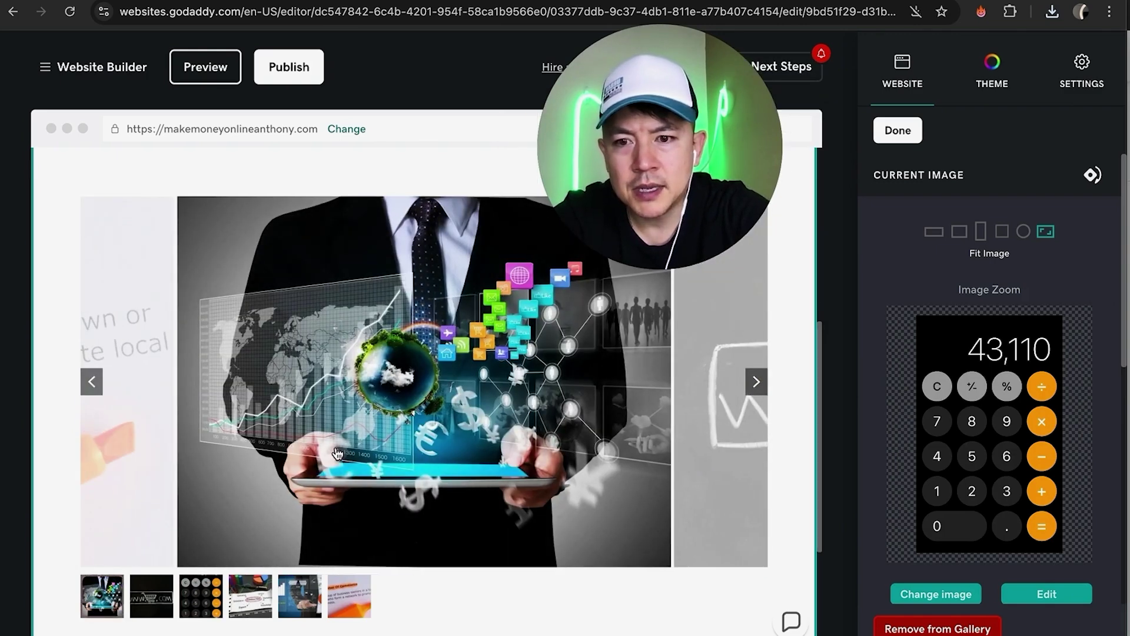
{"action": "left_click", "coordinate": [939, 494]}
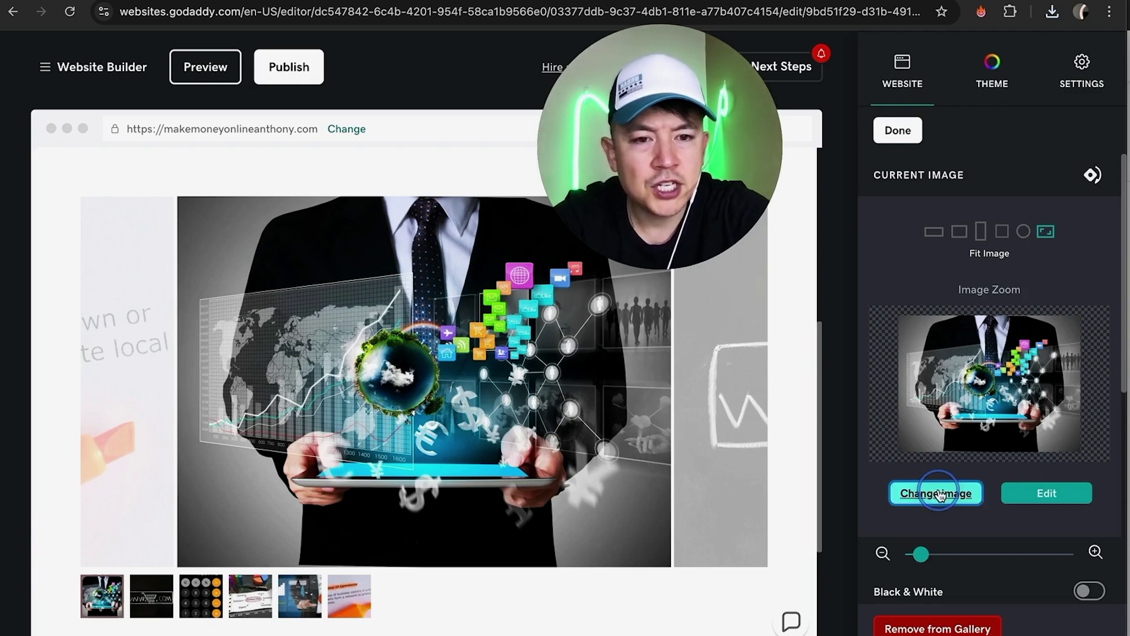
{"action": "left_click", "coordinate": [339, 265]}
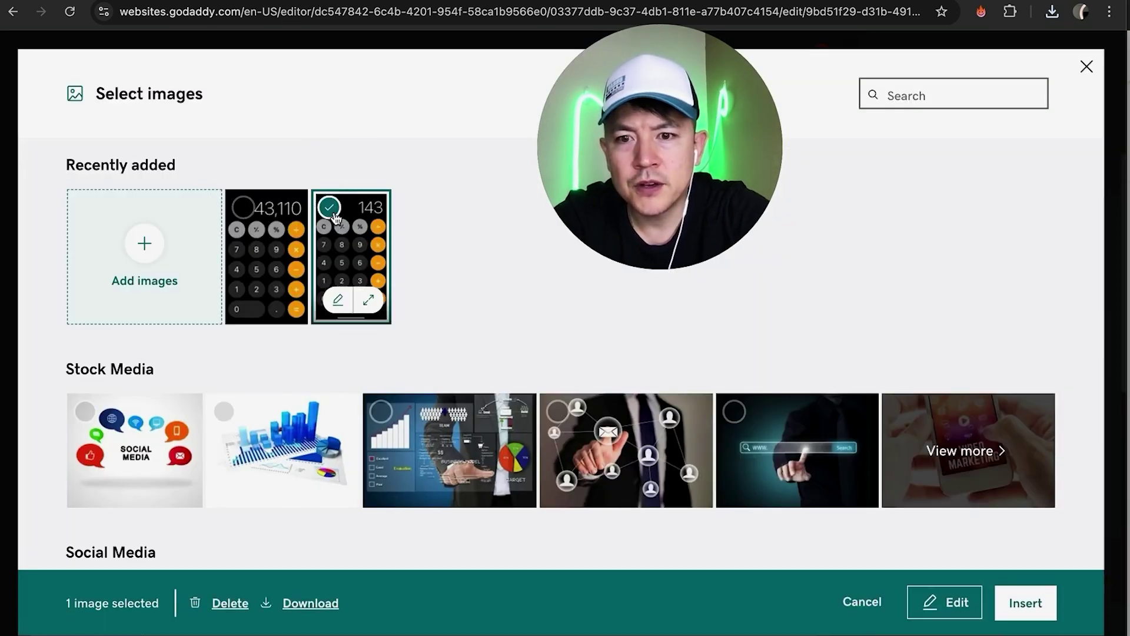
{"action": "left_click", "coordinate": [1012, 602]}
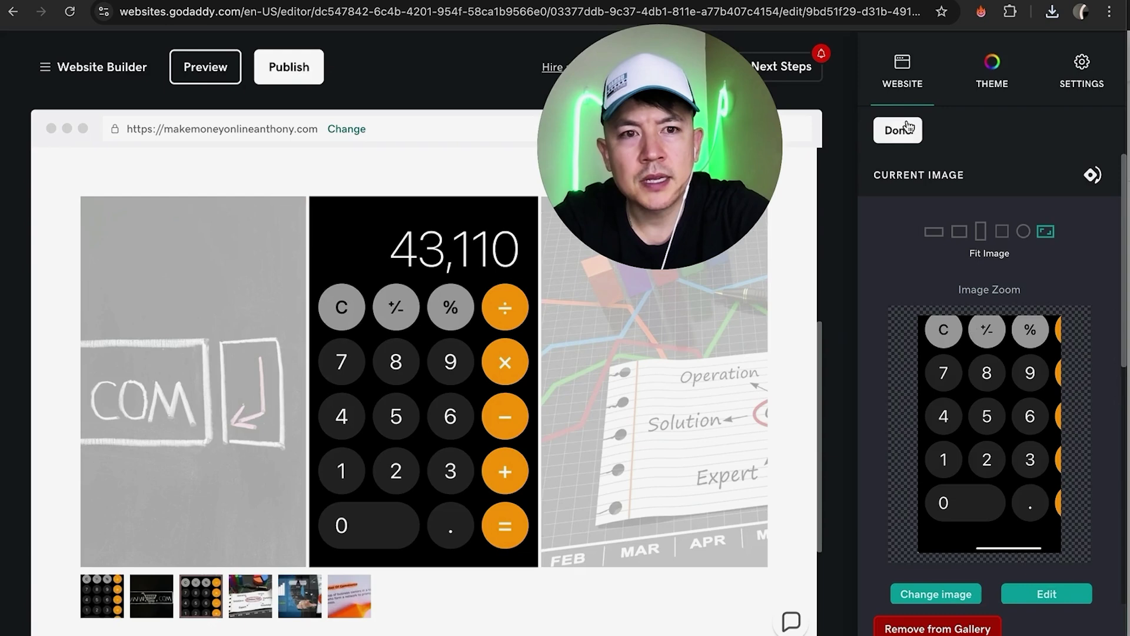
Switch the Success Stories gallery layout to 'Display many stacked images on the page'
{"action": "left_click", "coordinate": [908, 127]}
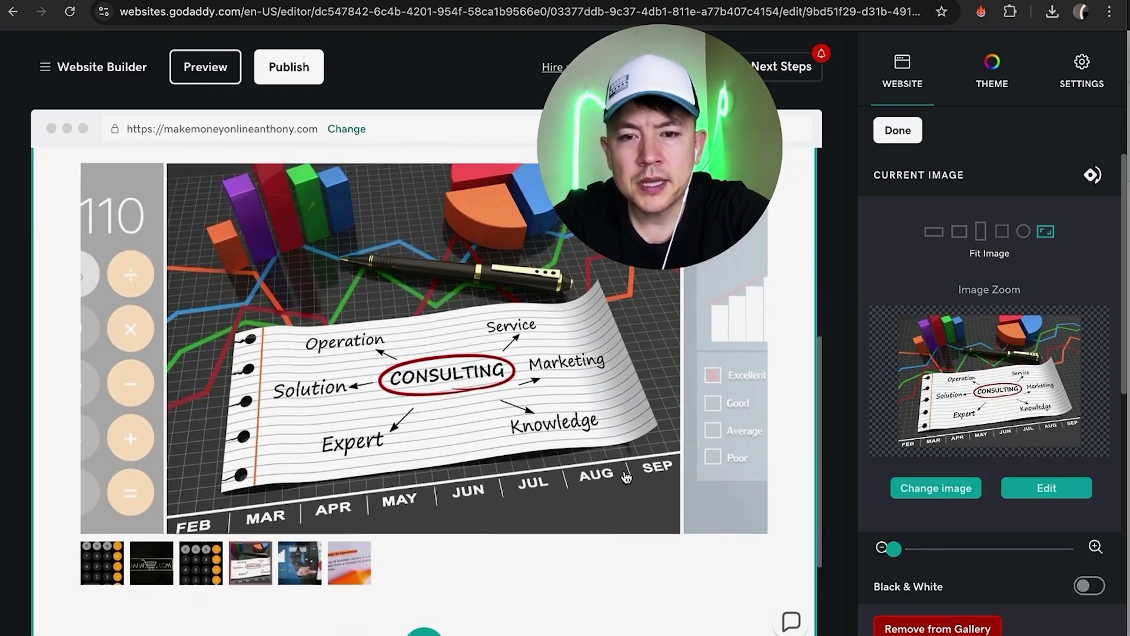
{"action": "scroll", "coordinate": [628, 477], "scroll_direction": "down", "scroll_amount": 2}
{"action": "scroll", "coordinate": [626, 477], "scroll_direction": "up", "scroll_amount": 1}
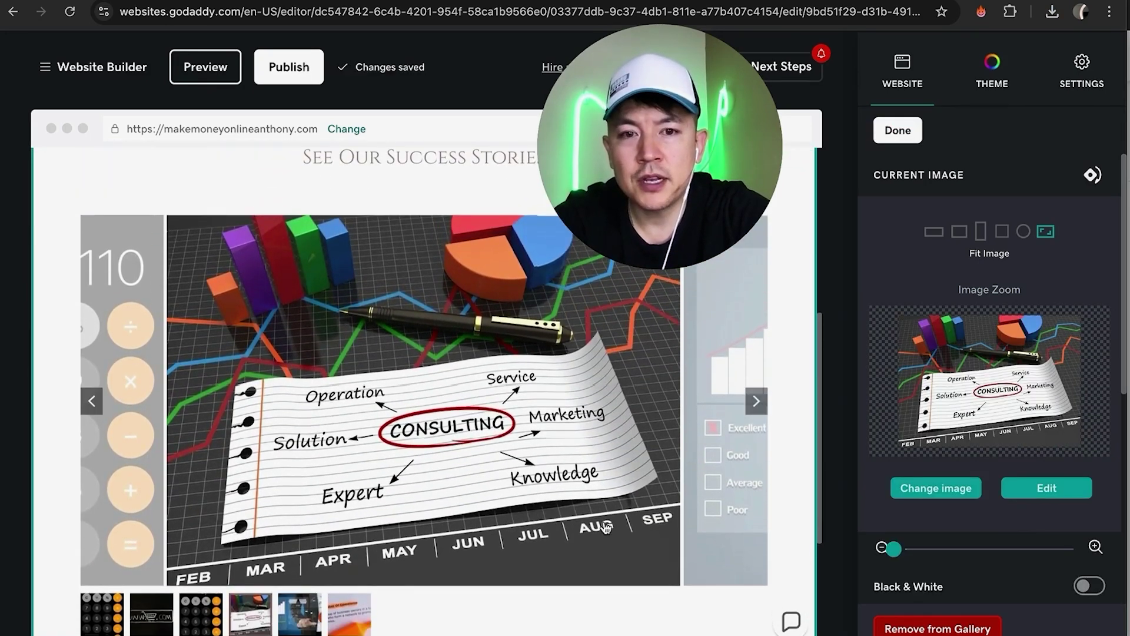
{"action": "scroll", "coordinate": [589, 474], "scroll_direction": "up", "scroll_amount": 2}
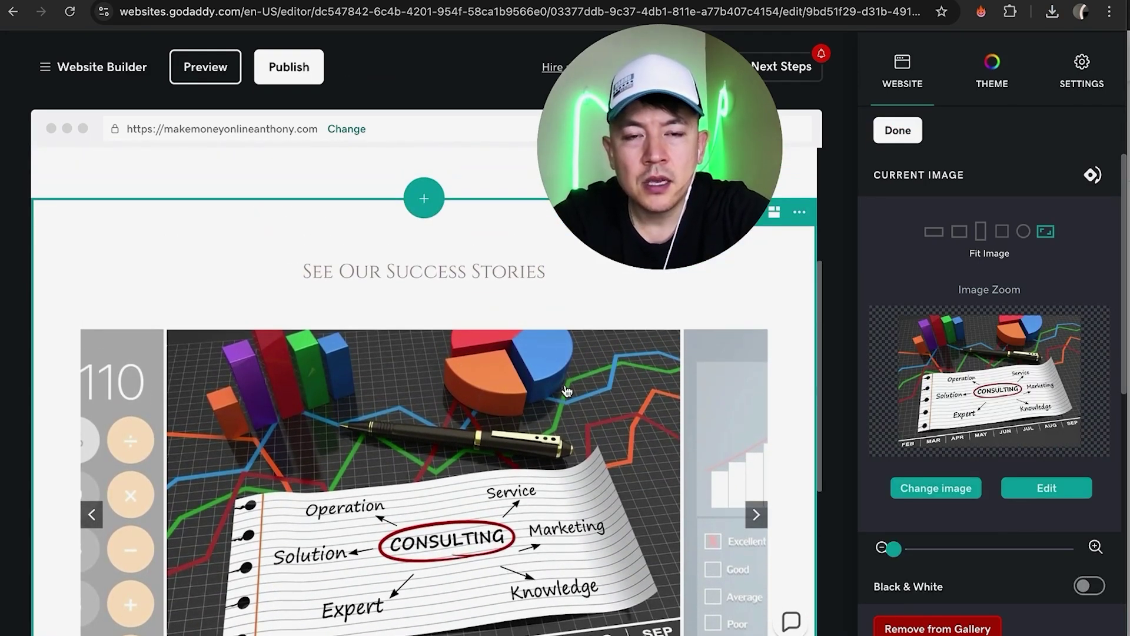
{"action": "scroll", "coordinate": [530, 394], "scroll_direction": "up", "scroll_amount": 1}
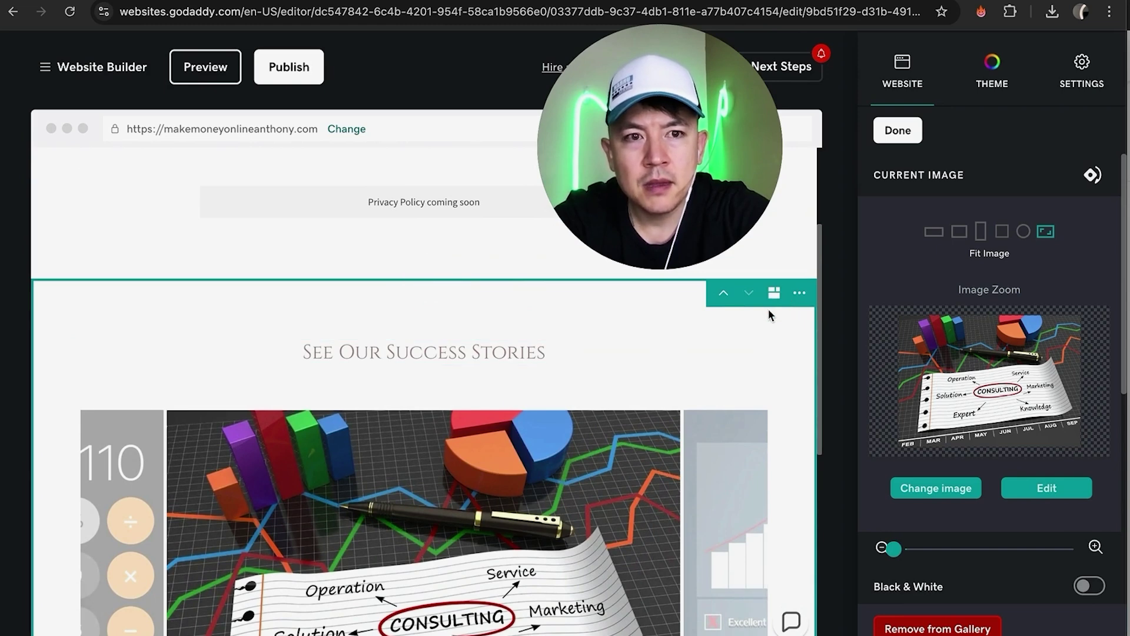
{"action": "left_click", "coordinate": [775, 294]}
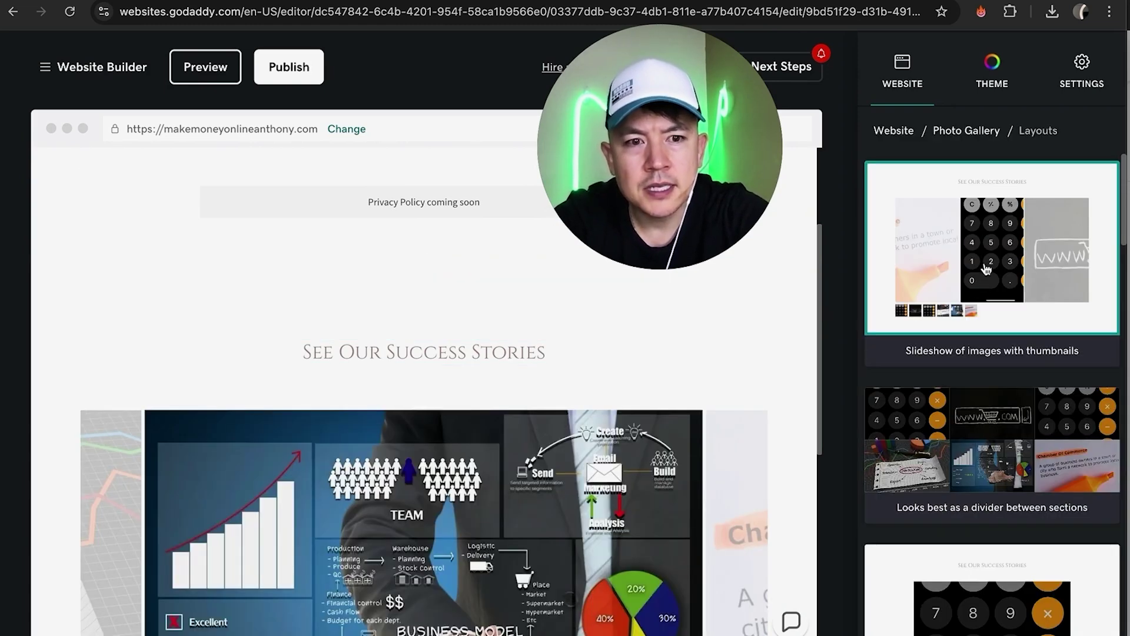
{"action": "scroll", "coordinate": [987, 268], "scroll_direction": "down", "scroll_amount": 5}
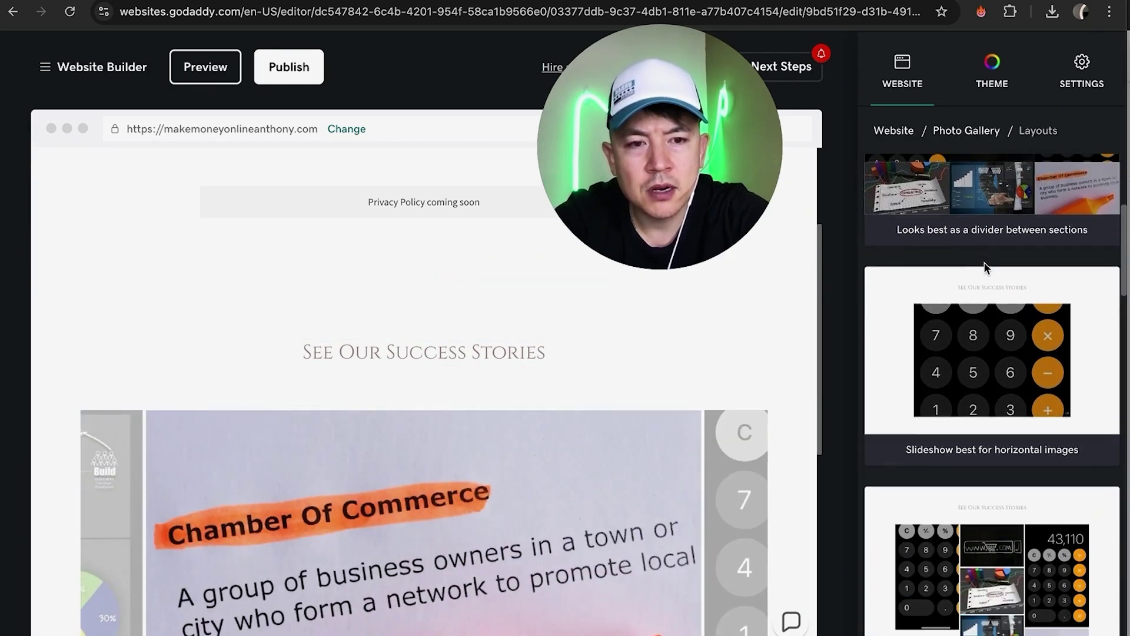
{"action": "scroll", "coordinate": [987, 268], "scroll_direction": "down", "scroll_amount": 5}
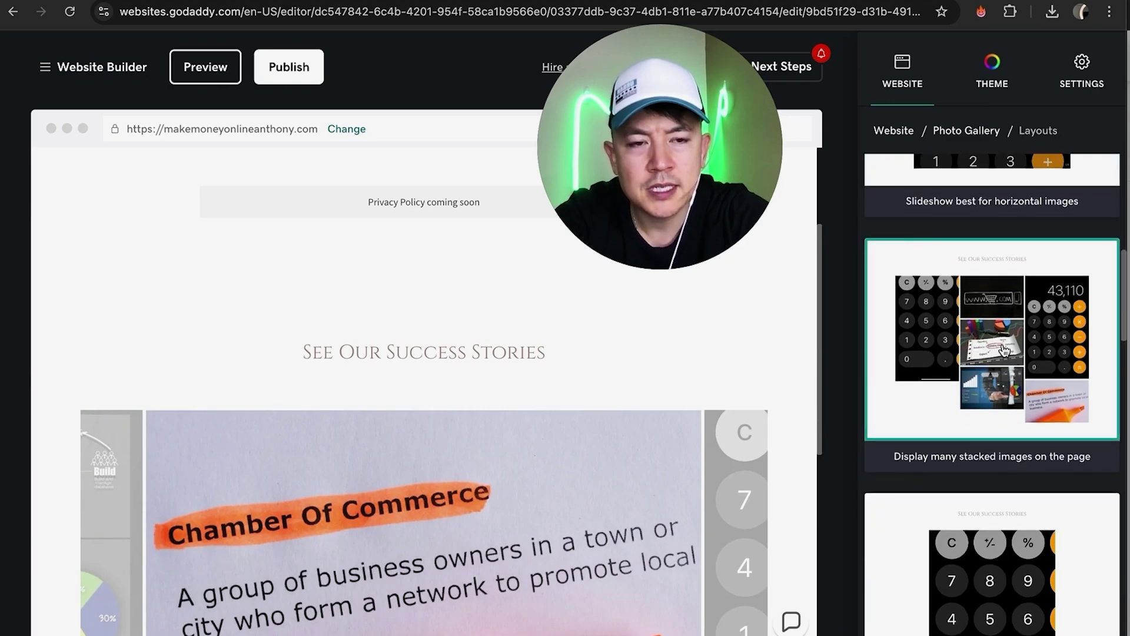
{"action": "left_click", "coordinate": [1004, 351]}
{"action": "scroll", "coordinate": [644, 495], "scroll_direction": "down", "scroll_amount": 5}
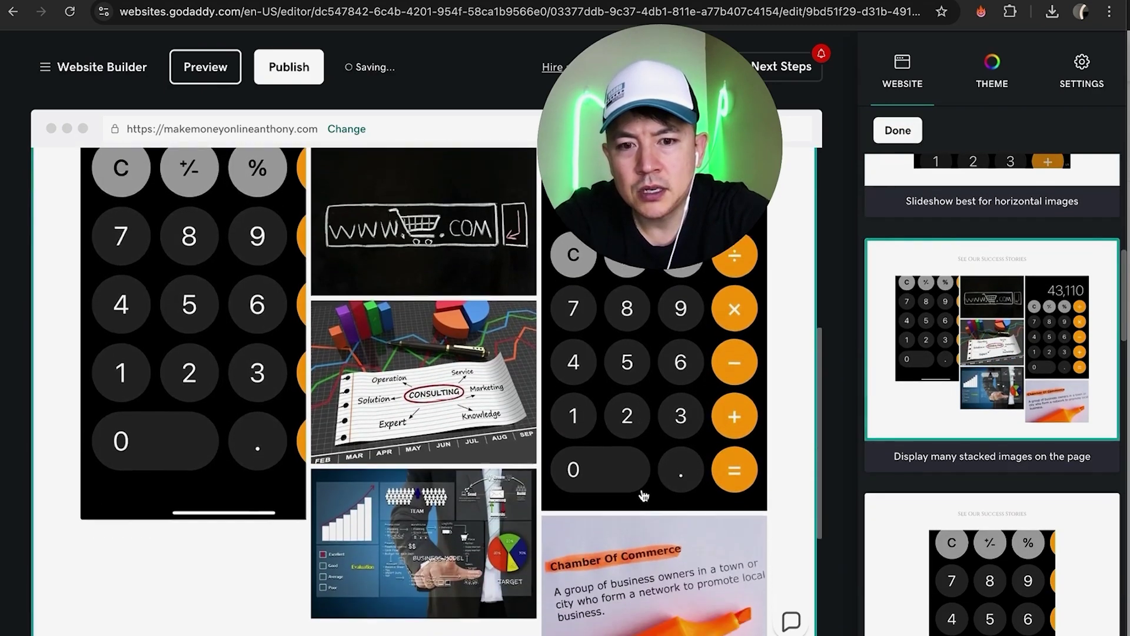
{"action": "scroll", "coordinate": [643, 496], "scroll_direction": "down", "scroll_amount": 2}
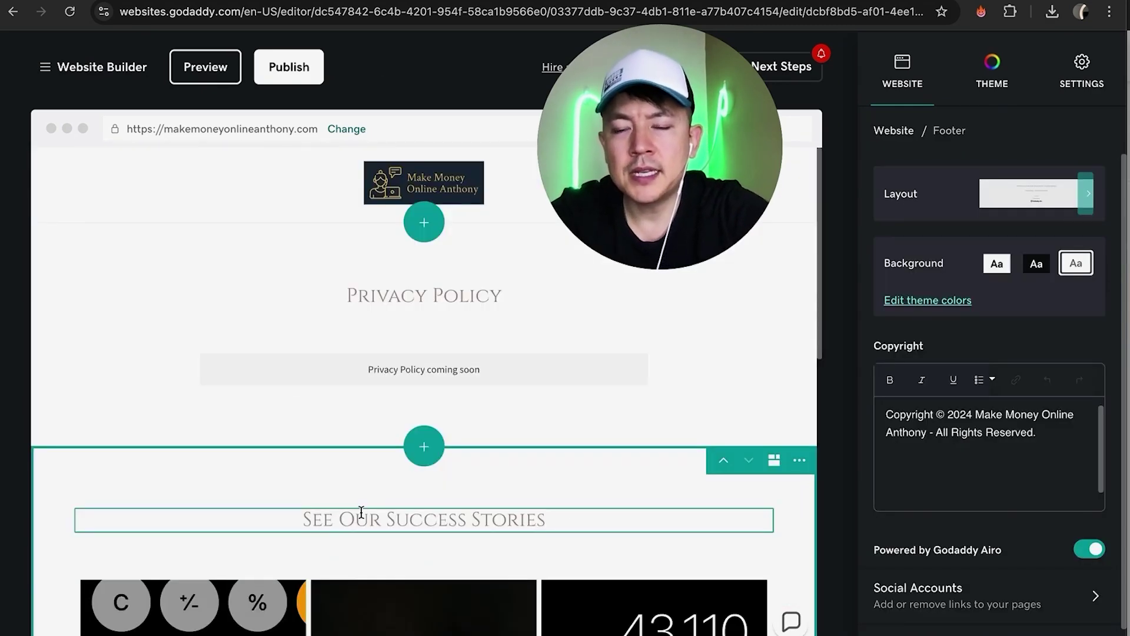
Move the See Our Success Stories section up so it sits above Privacy Policy
{"action": "scroll", "coordinate": [459, 583], "scroll_direction": "down", "scroll_amount": 4}
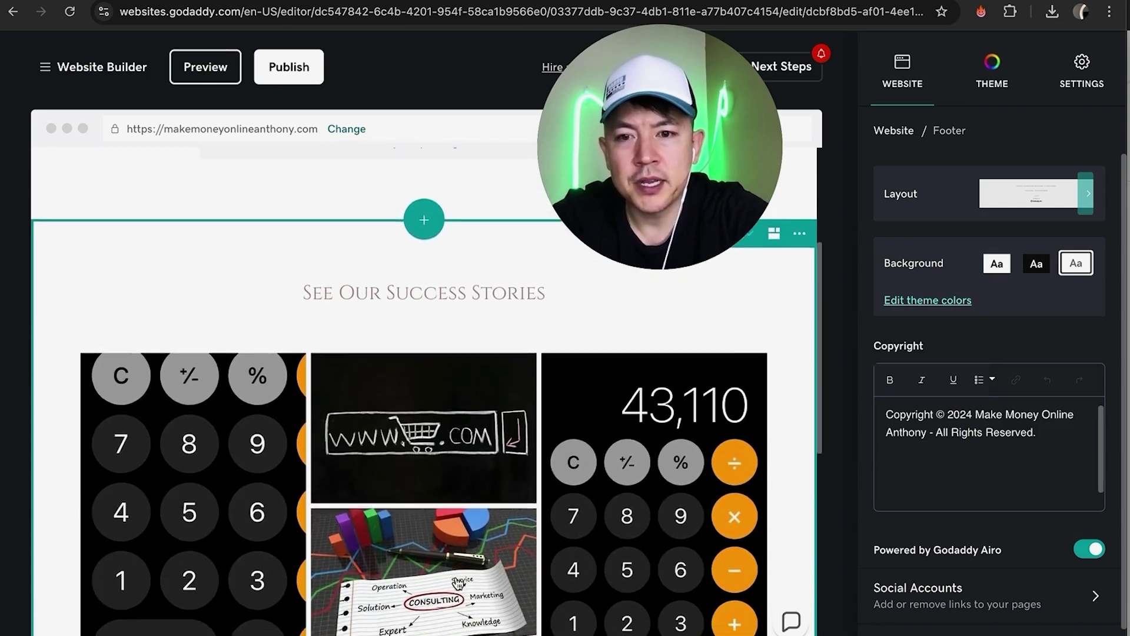
{"action": "scroll", "coordinate": [458, 583], "scroll_direction": "up", "scroll_amount": 4}
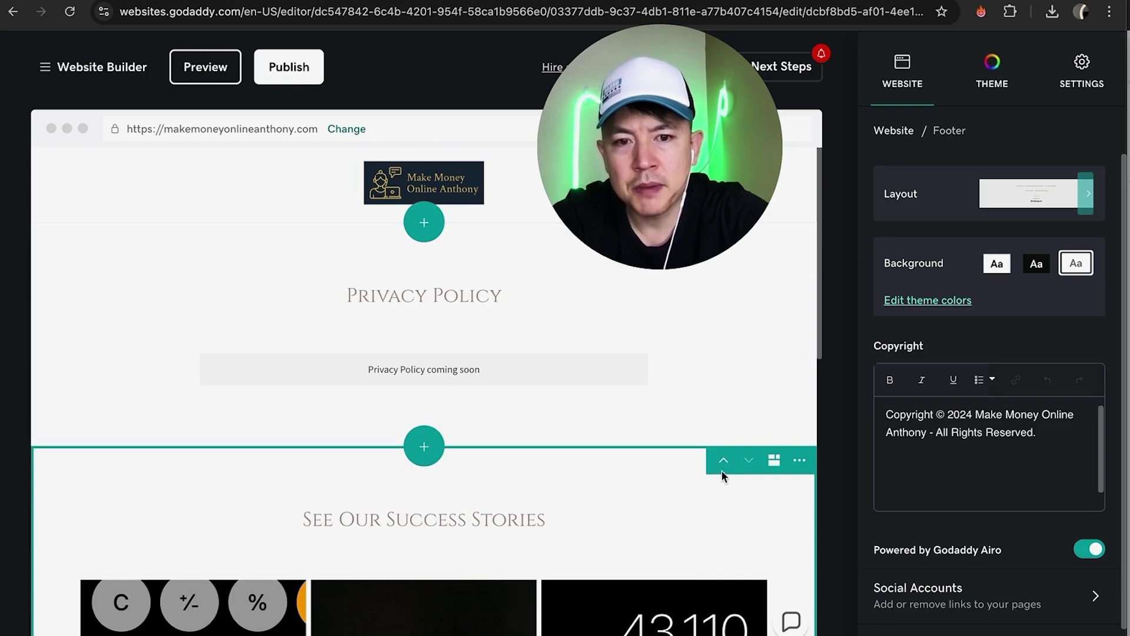
{"action": "left_click", "coordinate": [645, 488]}
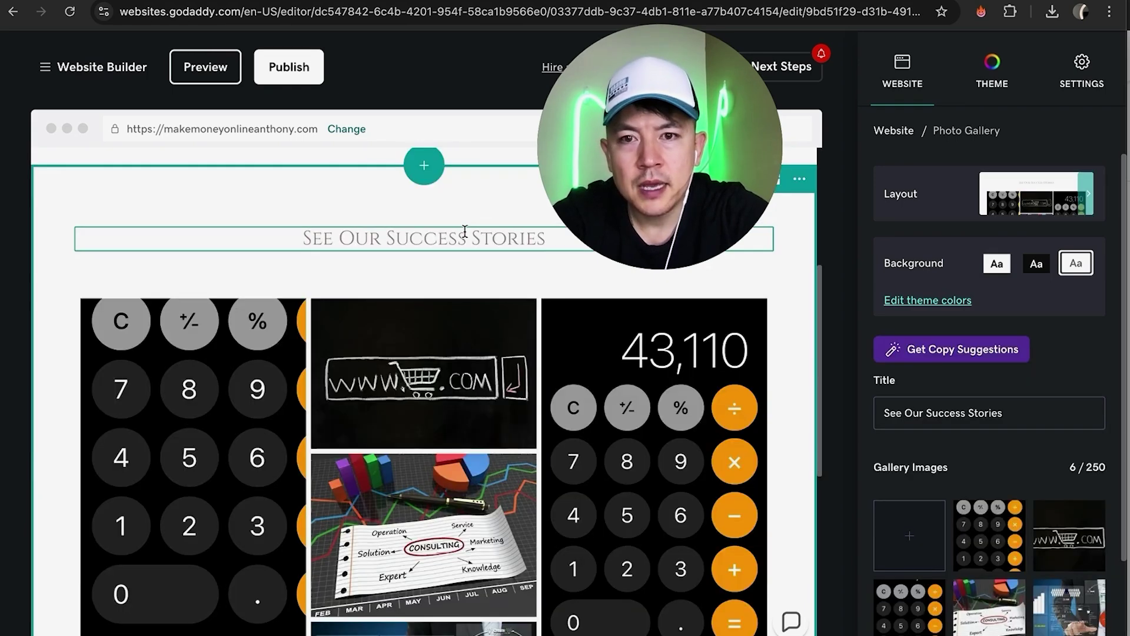
{"action": "scroll", "coordinate": [464, 231], "scroll_direction": "up", "scroll_amount": 4}
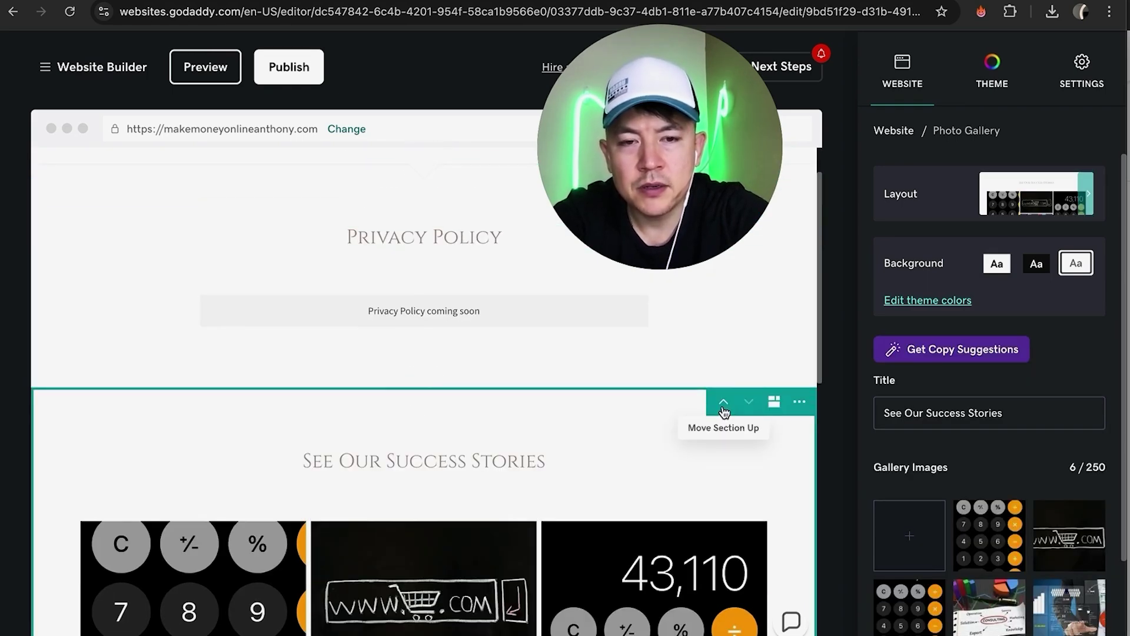
{"action": "left_click", "coordinate": [724, 408]}
{"action": "scroll", "coordinate": [368, 318], "scroll_direction": "down", "scroll_amount": 3}
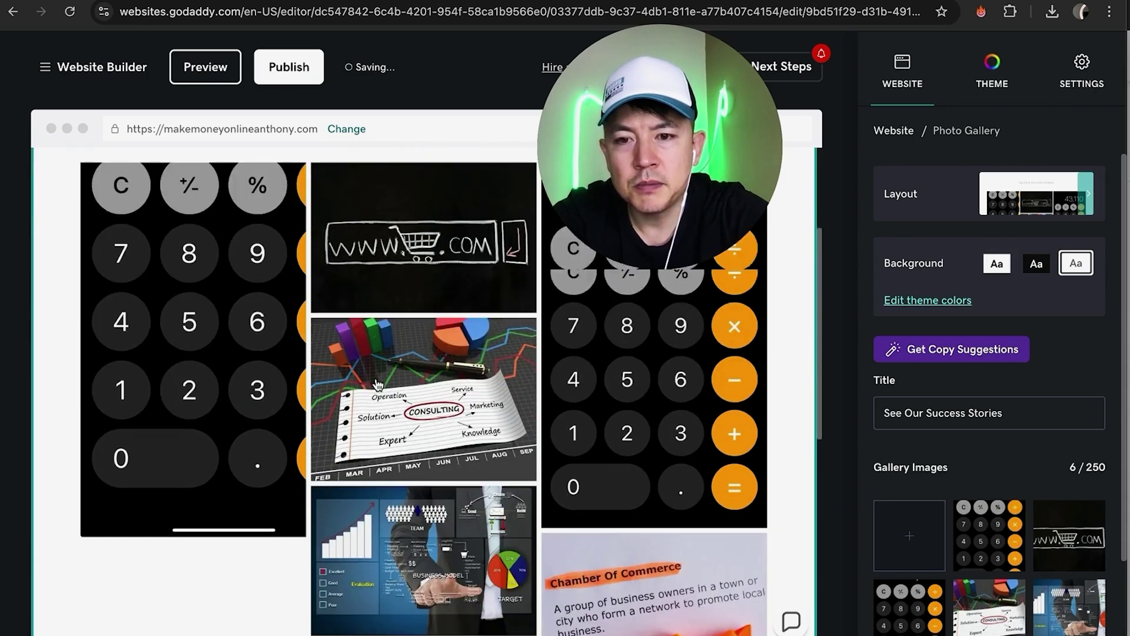
{"action": "scroll", "coordinate": [378, 384], "scroll_direction": "down", "scroll_amount": 5}
{"action": "scroll", "coordinate": [439, 451], "scroll_direction": "up", "scroll_amount": 2}
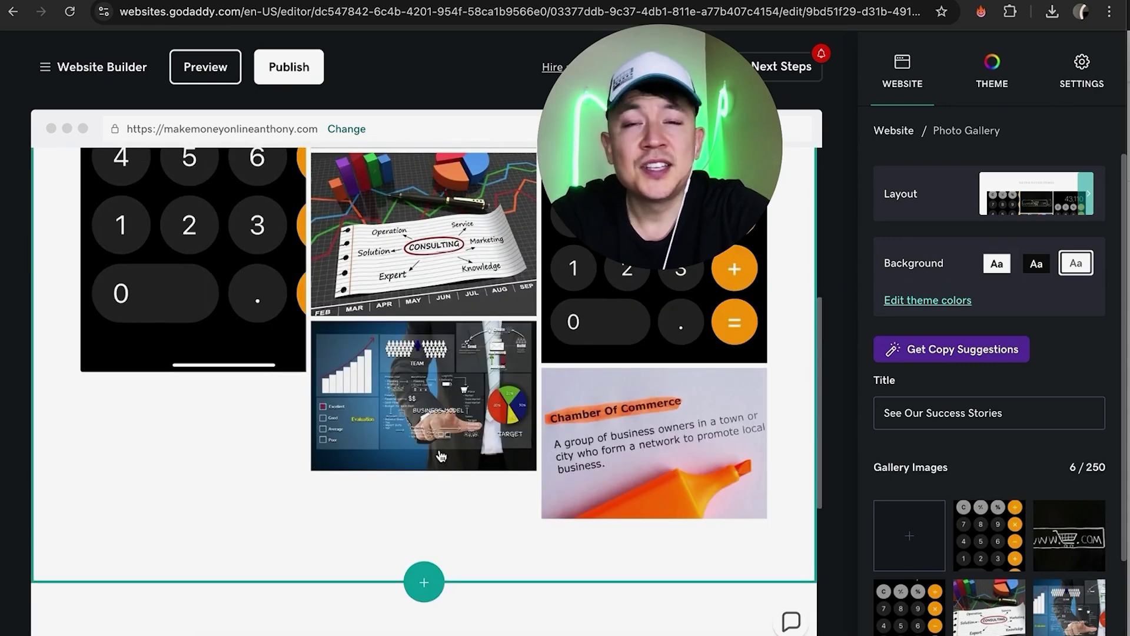